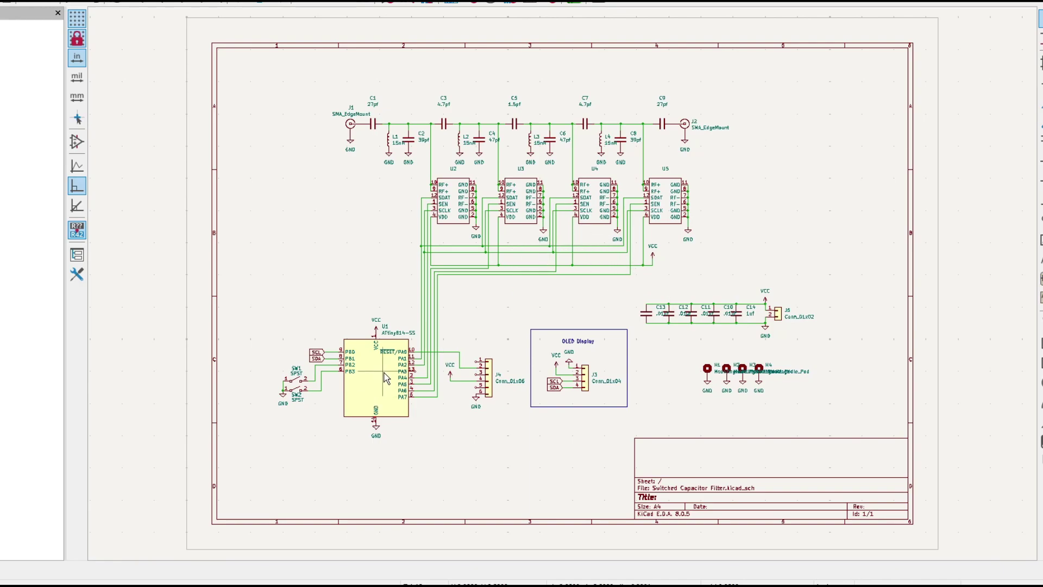
- Zoom in and out around the schematic to inspect the filter circuit
{"action": "scroll", "coordinate": [386, 378], "scroll_direction": "up", "scroll_amount": 3}
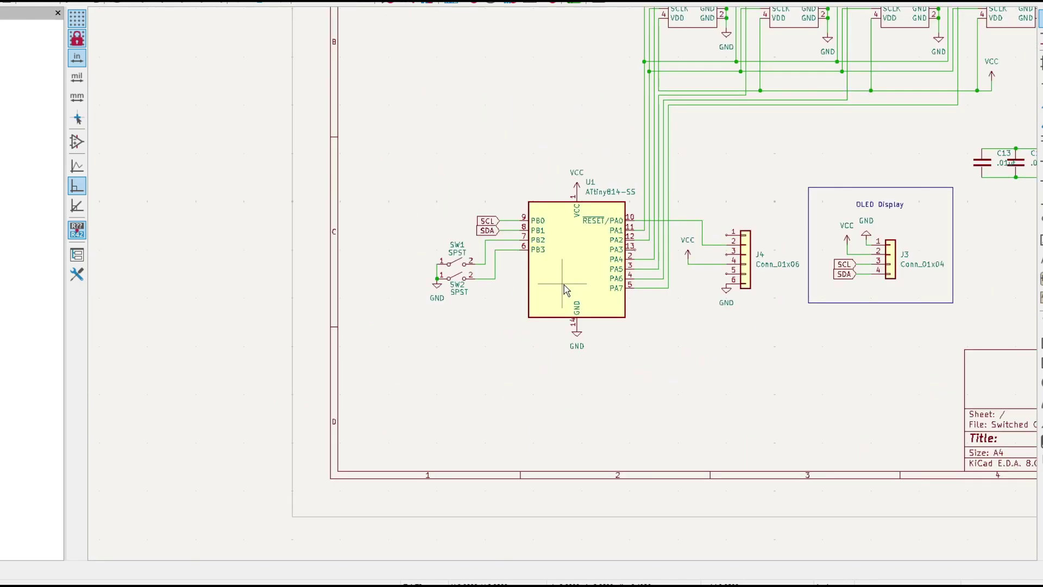
{"action": "scroll", "coordinate": [564, 285], "scroll_direction": "up", "scroll_amount": 1}
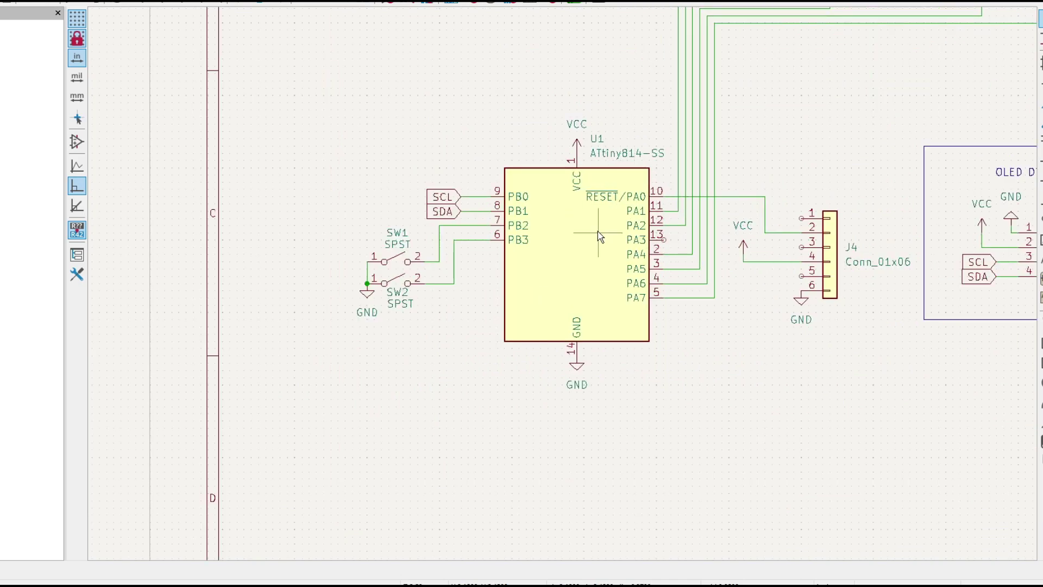
{"action": "scroll", "coordinate": [597, 234], "scroll_direction": "up", "scroll_amount": 1}
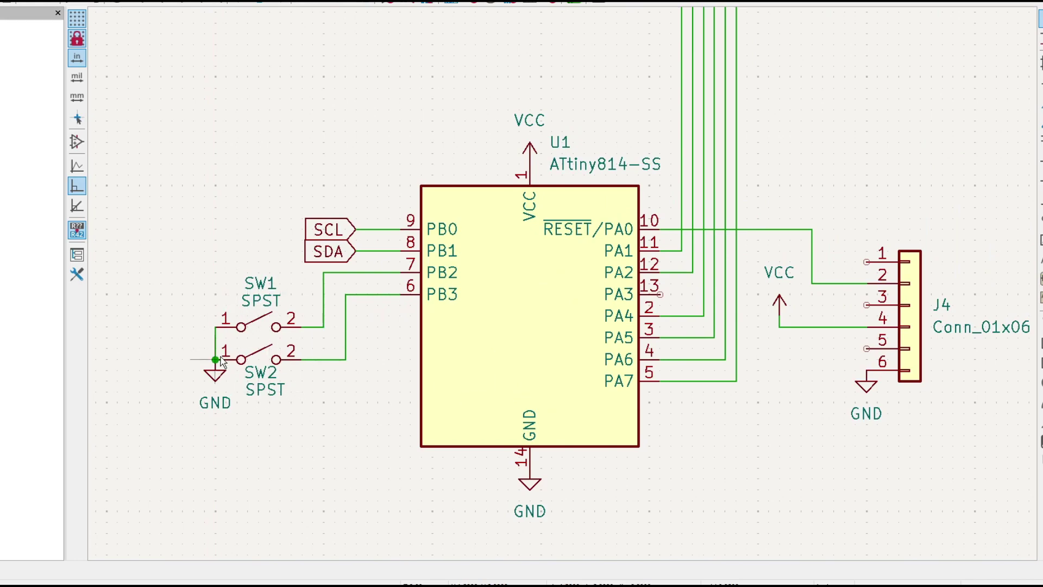
{"action": "scroll", "coordinate": [221, 363], "scroll_direction": "down", "scroll_amount": 3}
{"action": "scroll", "coordinate": [563, 281], "scroll_direction": "up", "scroll_amount": 3}
{"action": "scroll", "coordinate": [563, 289], "scroll_direction": "down", "scroll_amount": 2}
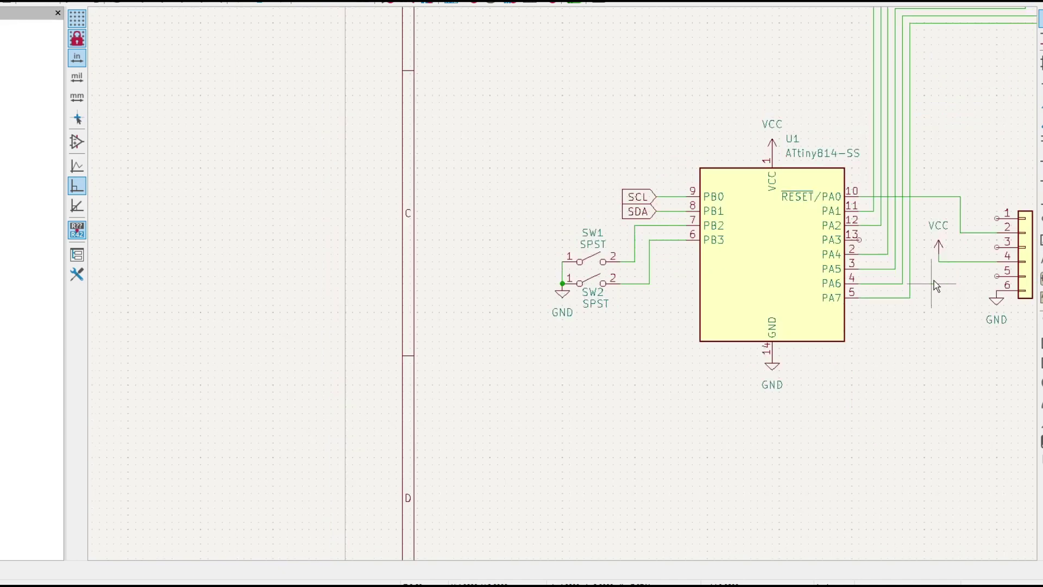
{"action": "scroll", "coordinate": [565, 291], "scroll_direction": "down", "scroll_amount": 2}
{"action": "scroll", "coordinate": [565, 291], "scroll_direction": "up", "scroll_amount": 2}
{"action": "scroll", "coordinate": [565, 290], "scroll_direction": "up", "scroll_amount": 2}
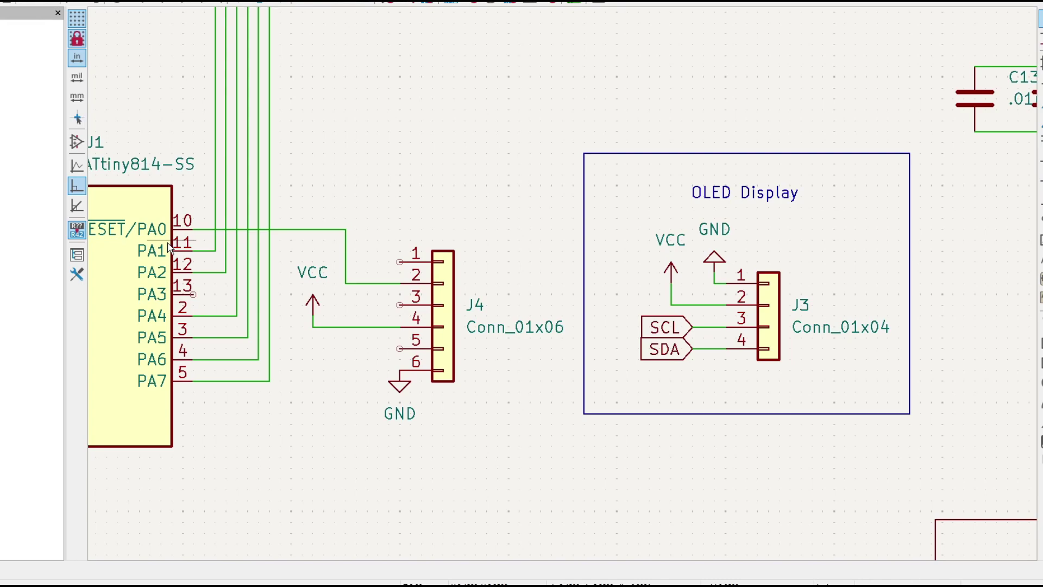
{"action": "scroll", "coordinate": [168, 247], "scroll_direction": "down", "scroll_amount": 2}
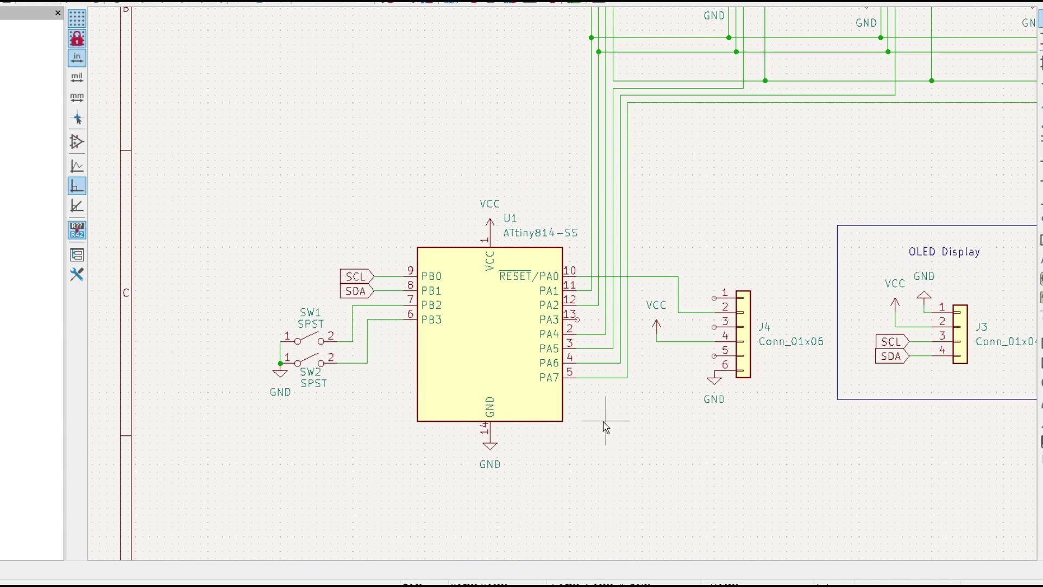
{"action": "scroll", "coordinate": [606, 426], "scroll_direction": "down", "scroll_amount": 2}
{"action": "scroll", "coordinate": [601, 266], "scroll_direction": "down", "scroll_amount": 2}
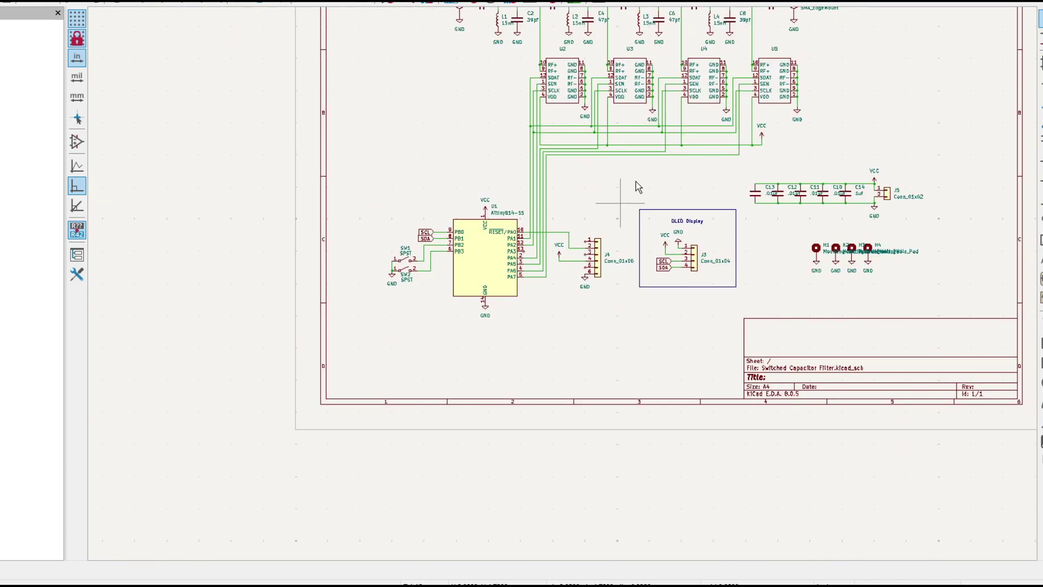
{"action": "scroll", "coordinate": [655, 60], "scroll_direction": "up", "scroll_amount": 2}
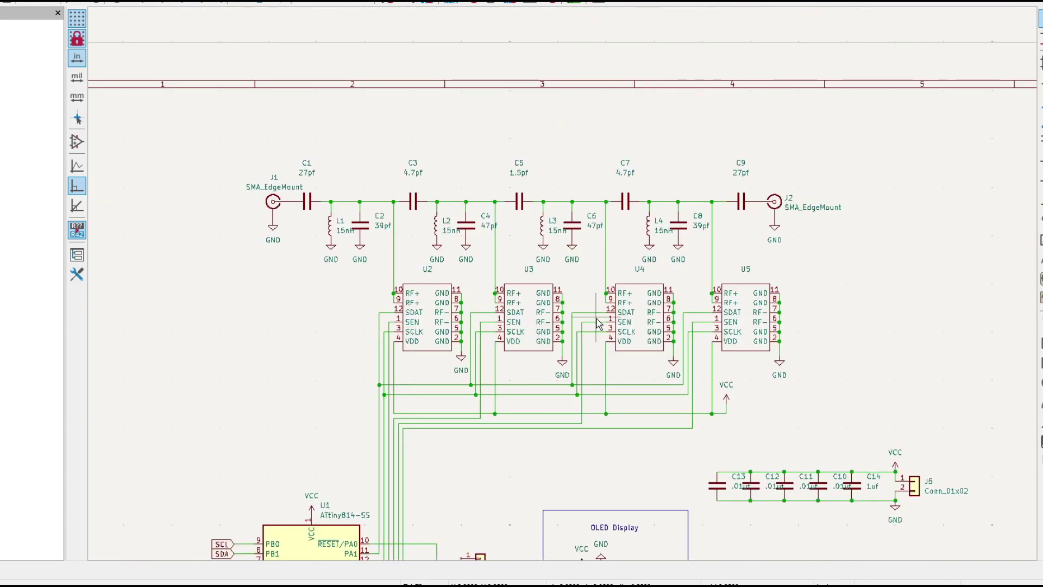
{"action": "scroll", "coordinate": [682, 259], "scroll_direction": "up", "scroll_amount": 1}
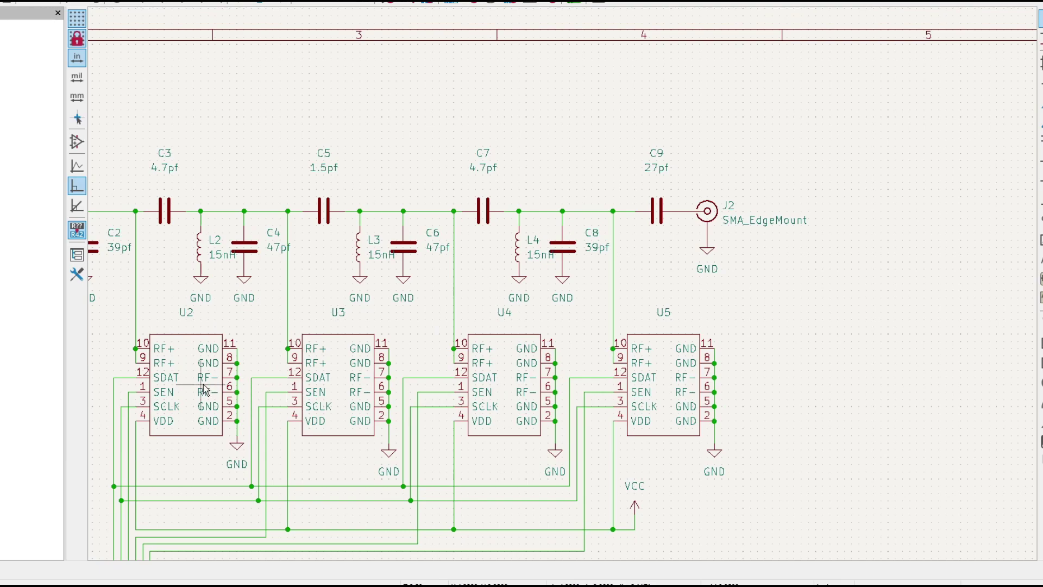
{"action": "scroll", "coordinate": [206, 390], "scroll_direction": "down", "scroll_amount": 5}
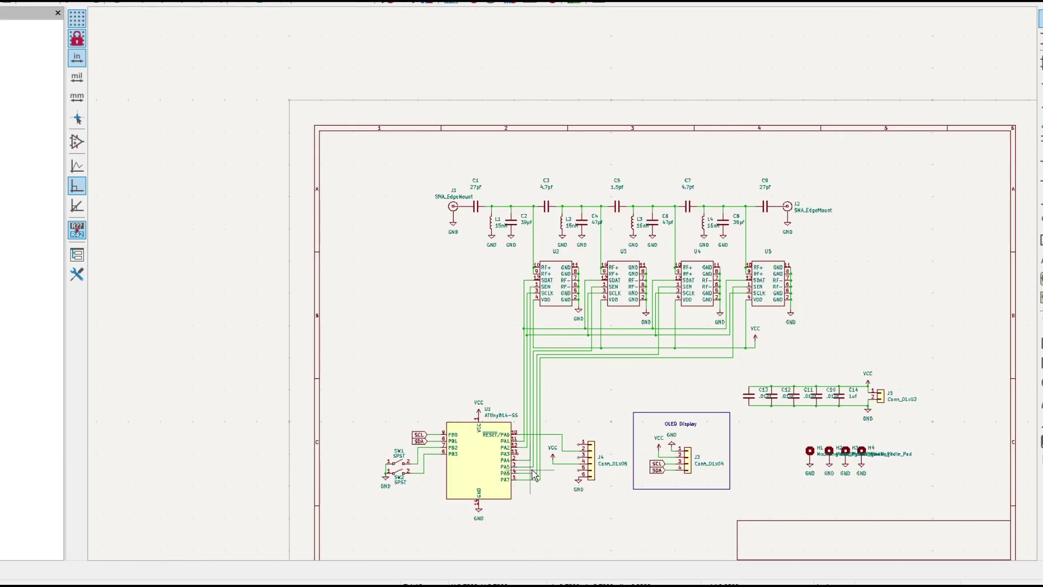
{"action": "scroll", "coordinate": [532, 461], "scroll_direction": "up", "scroll_amount": 4}
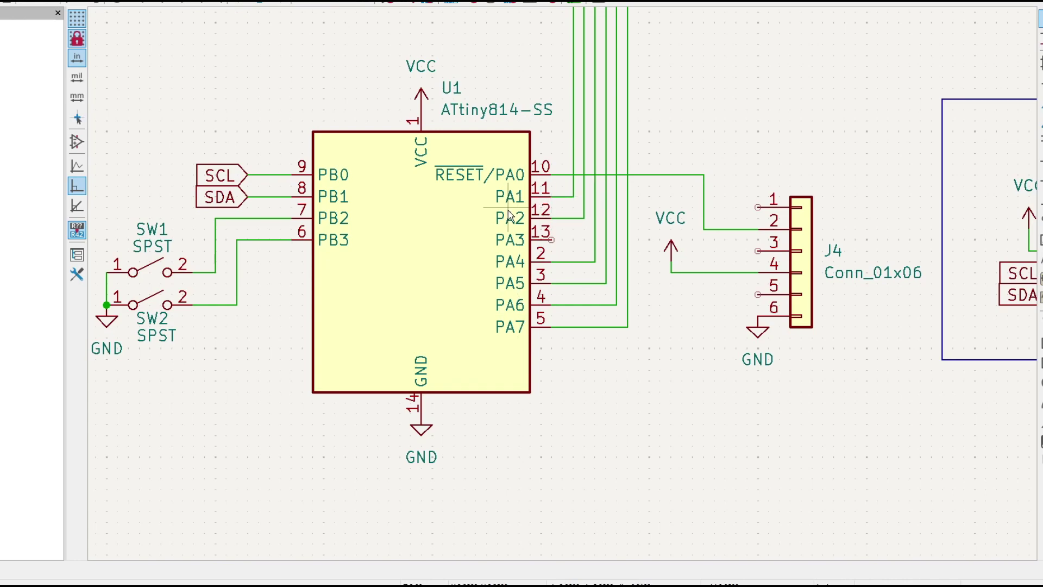
{"action": "scroll", "coordinate": [523, 205], "scroll_direction": "up", "scroll_amount": 1}
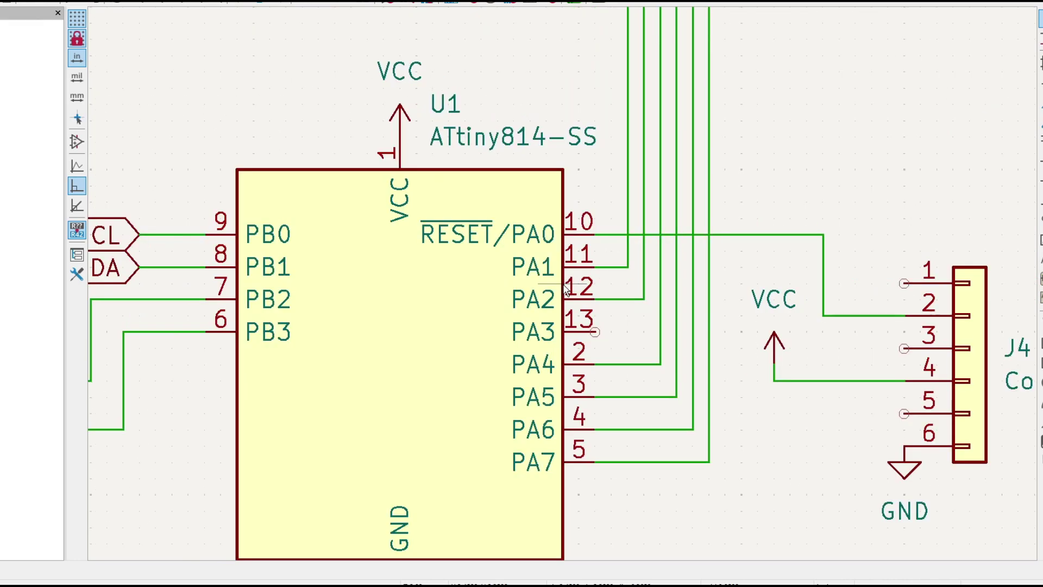
{"action": "scroll", "coordinate": [523, 205], "scroll_direction": "down", "scroll_amount": 4}
{"action": "scroll", "coordinate": [567, 293], "scroll_direction": "down", "scroll_amount": 2}
{"action": "scroll", "coordinate": [566, 293], "scroll_direction": "up", "scroll_amount": 4}
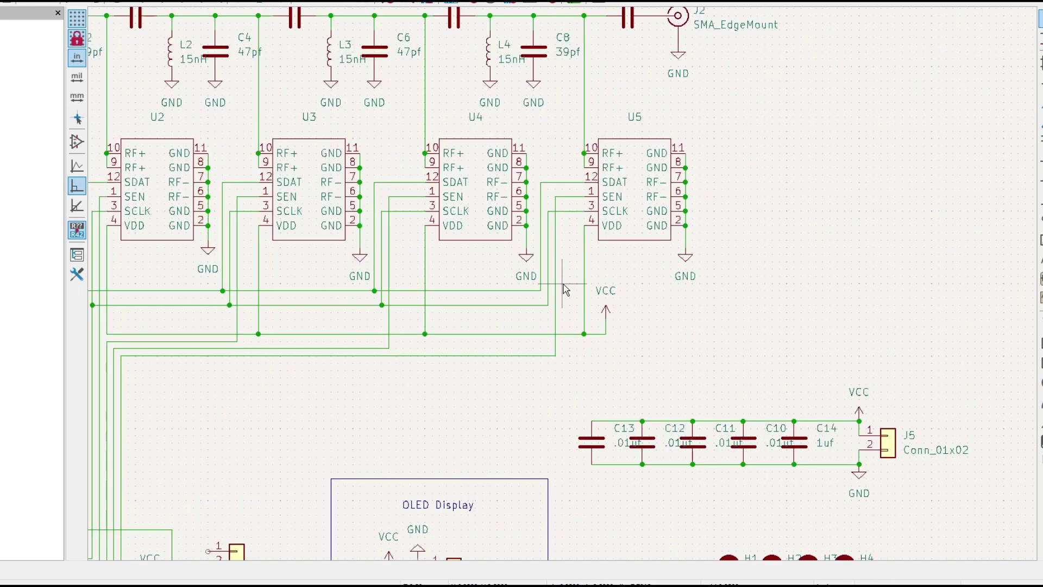
{"action": "scroll", "coordinate": [559, 273], "scroll_direction": "down", "scroll_amount": 2}
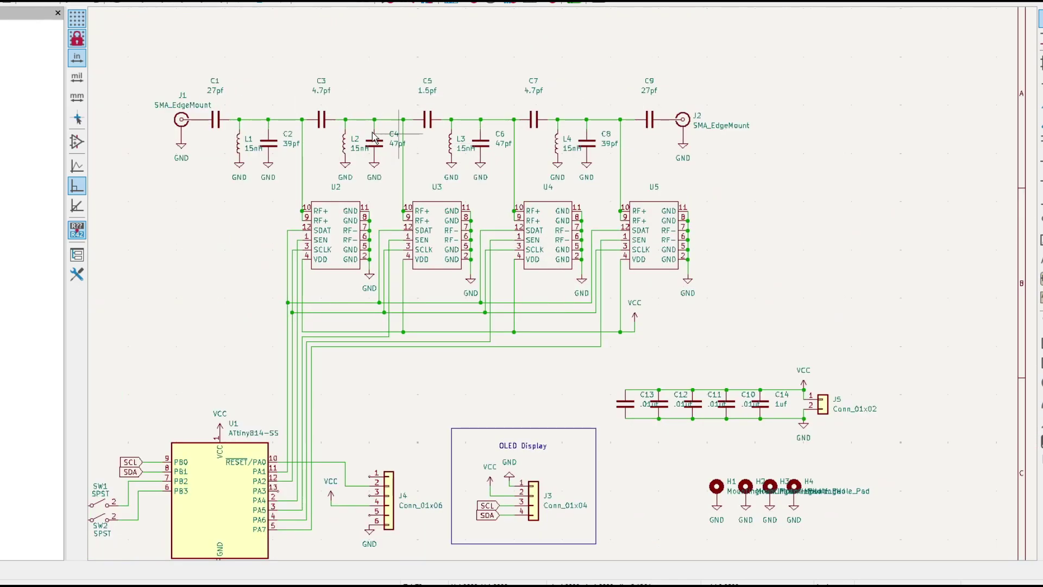
{"action": "scroll", "coordinate": [428, 121], "scroll_direction": "up", "scroll_amount": 2}
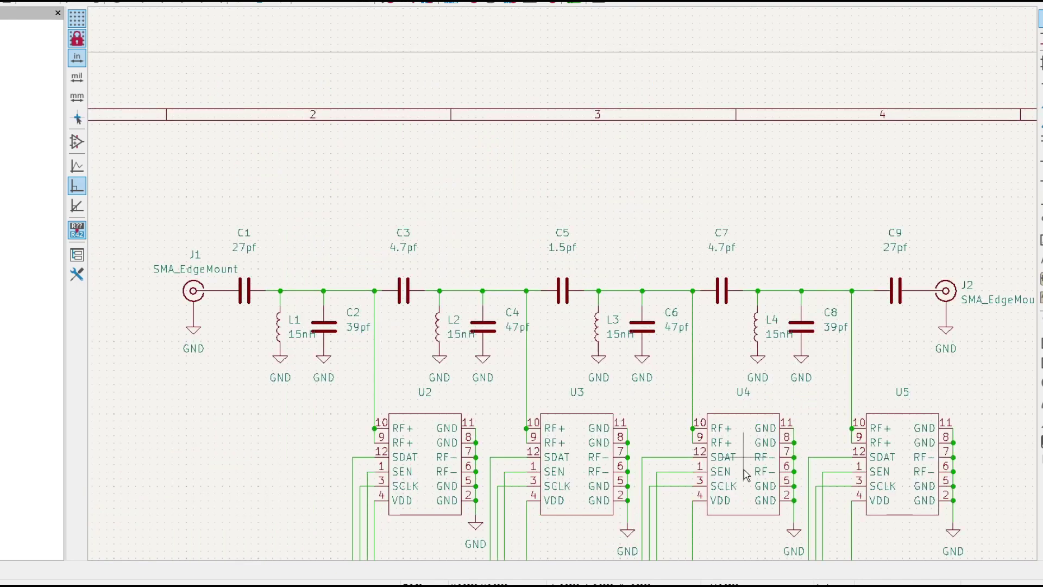
- Select the GND symbol beneath C6, then deselect it
{"action": "left_click_drag", "start_coordinate": [646, 416], "coordinate": [620, 373]}
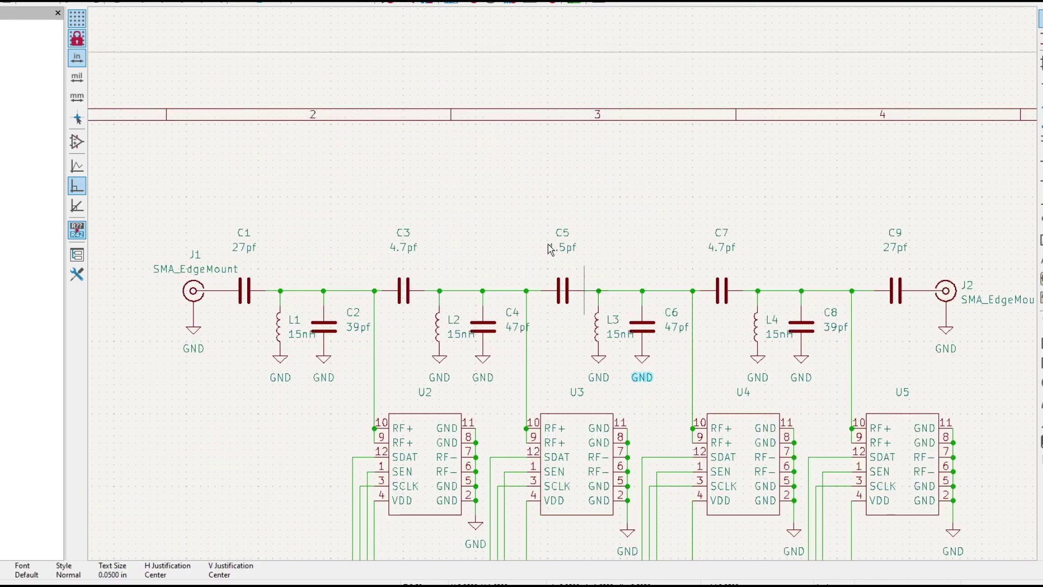
{"action": "left_click", "coordinate": [427, 195]}
{"action": "scroll", "coordinate": [427, 196], "scroll_direction": "down", "scroll_amount": 2}
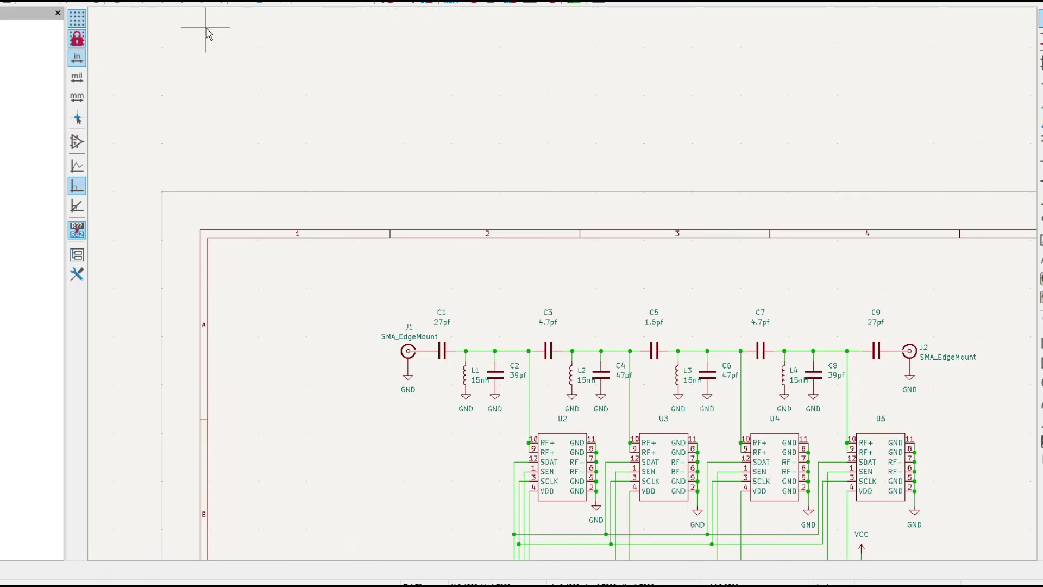
- Fit the whole schematic in view, then box-zoom onto the RF filter chain
{"action": "left_click", "coordinate": [179, 3]}
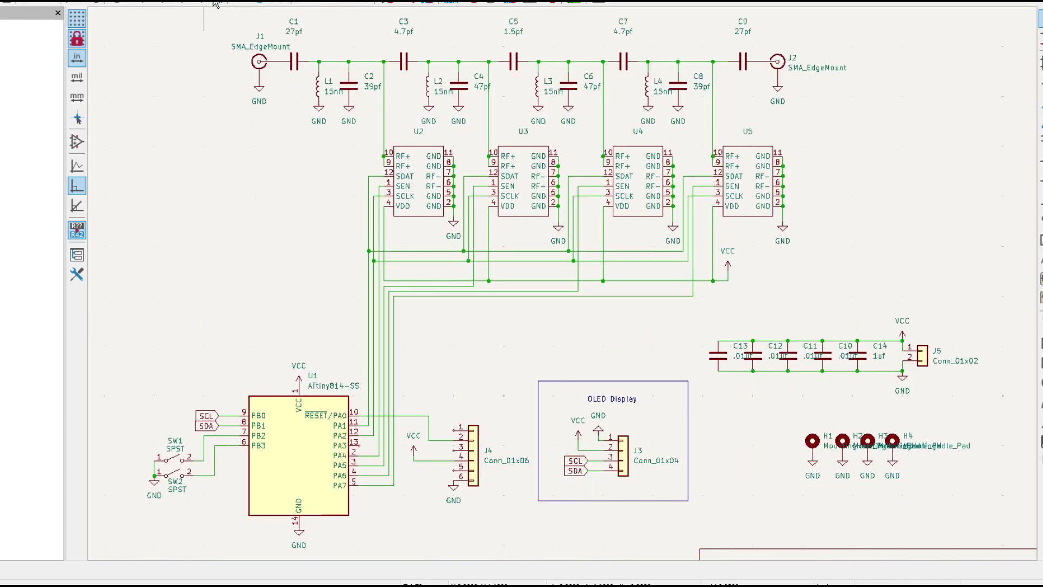
{"action": "left_click", "coordinate": [216, 3]}
{"action": "left_click_drag", "start_coordinate": [242, 20], "coordinate": [801, 136]}
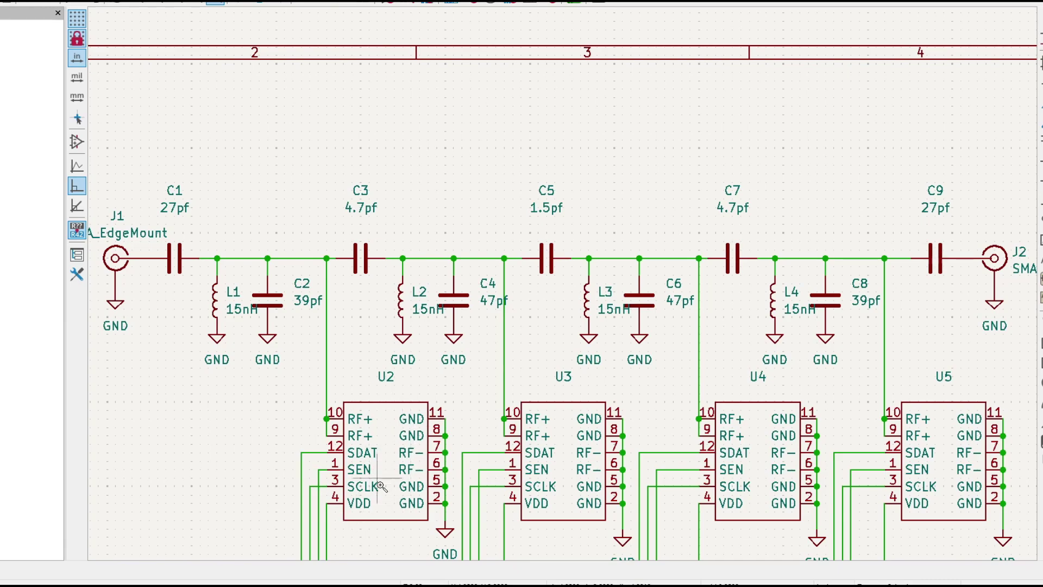
{"action": "scroll", "coordinate": [470, 341], "scroll_direction": "down", "scroll_amount": 2}
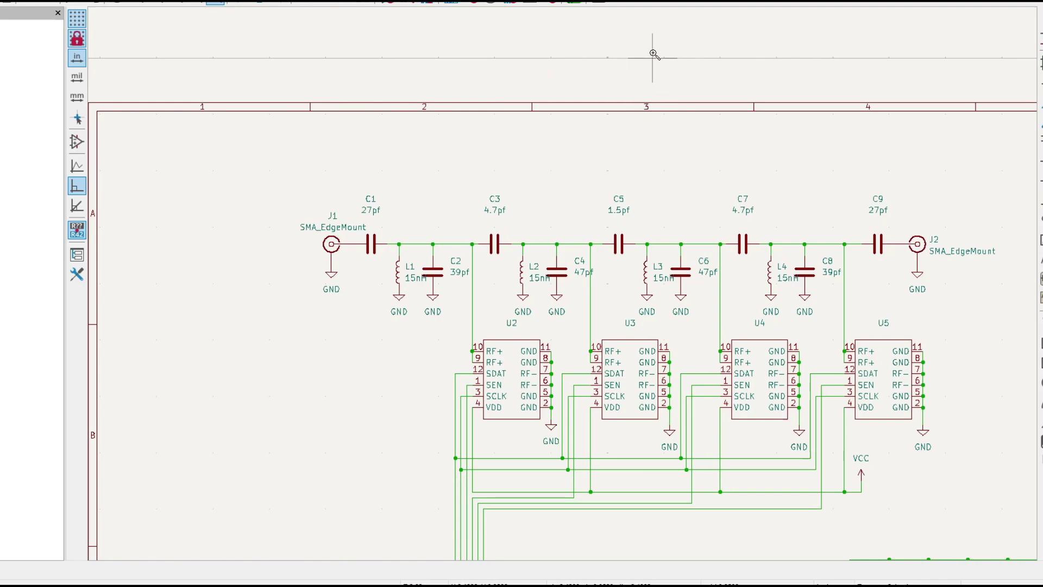
- Open the routed board in the PCB Editor and zoom in on U2
{"action": "left_click", "coordinate": [575, 3]}
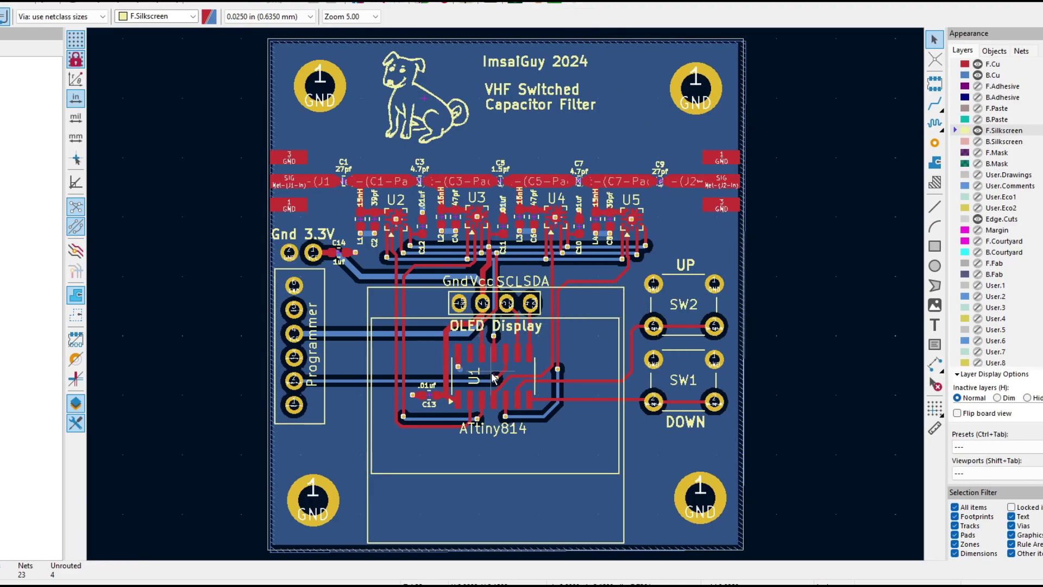
{"action": "scroll", "coordinate": [508, 299], "scroll_direction": "up", "scroll_amount": 2}
{"action": "scroll", "coordinate": [507, 295], "scroll_direction": "up", "scroll_amount": 10}
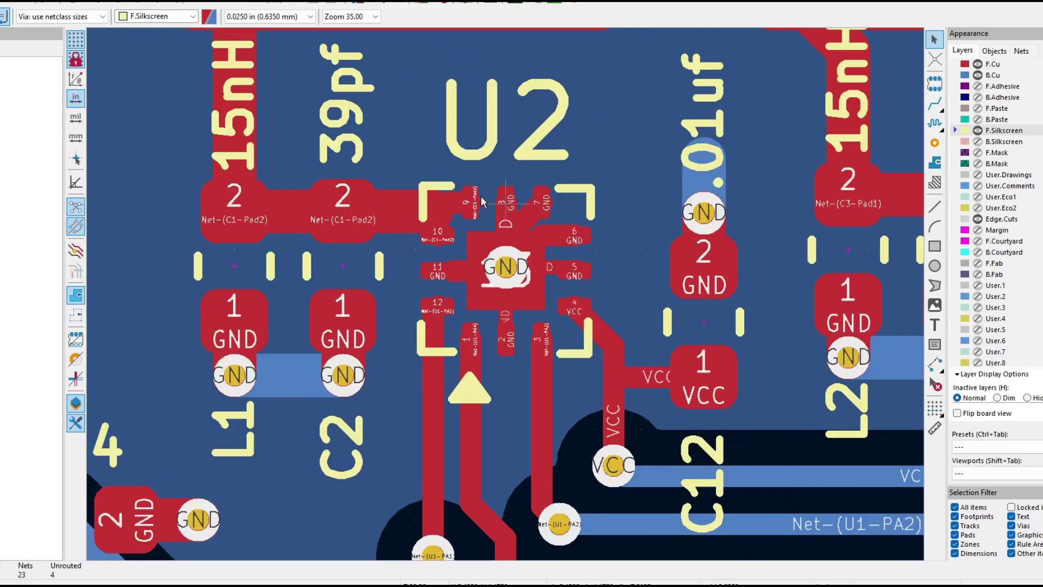
{"action": "scroll", "coordinate": [641, 155], "scroll_direction": "up", "scroll_amount": 1}
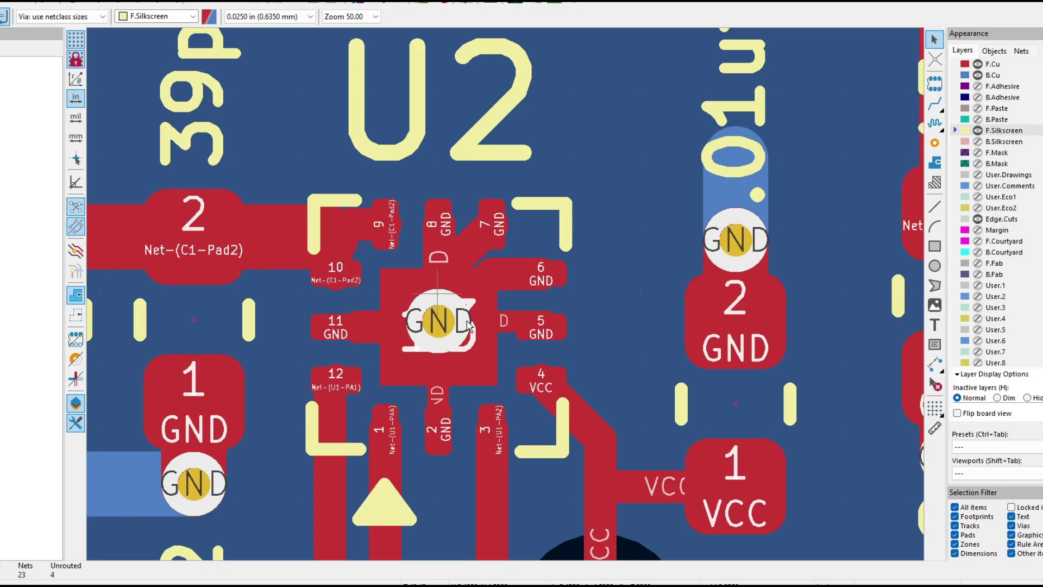
- Zoom in and out across the board to inspect the routing around the ATtiny814 and U2–U5
{"action": "scroll", "coordinate": [468, 325], "scroll_direction": "down", "scroll_amount": 3}
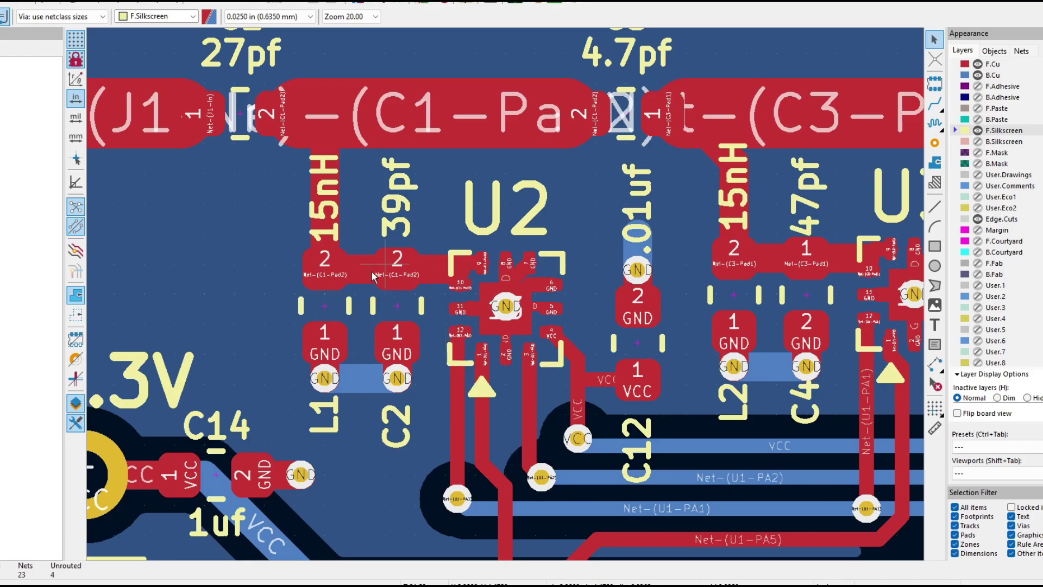
{"action": "scroll", "coordinate": [506, 295], "scroll_direction": "down", "scroll_amount": 5}
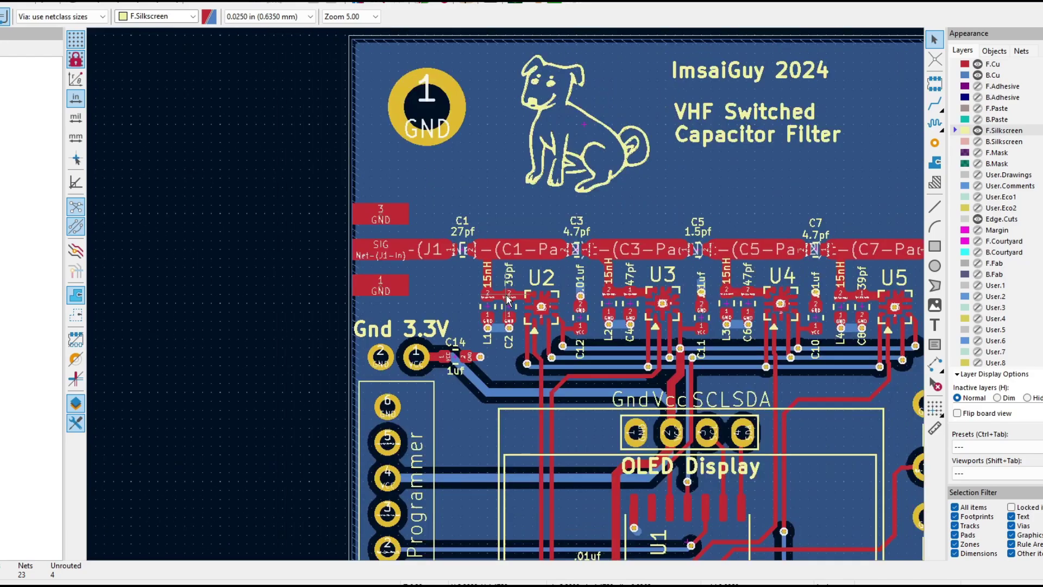
{"action": "scroll", "coordinate": [507, 299], "scroll_direction": "down", "scroll_amount": 1}
{"action": "scroll", "coordinate": [466, 281], "scroll_direction": "up", "scroll_amount": 1}
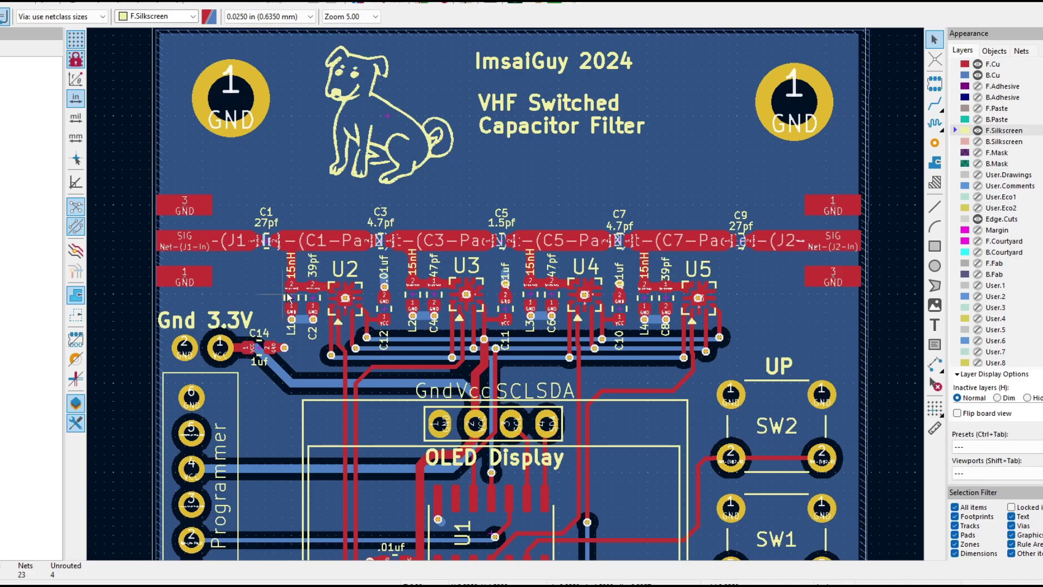
{"action": "scroll", "coordinate": [383, 320], "scroll_direction": "up", "scroll_amount": 5}
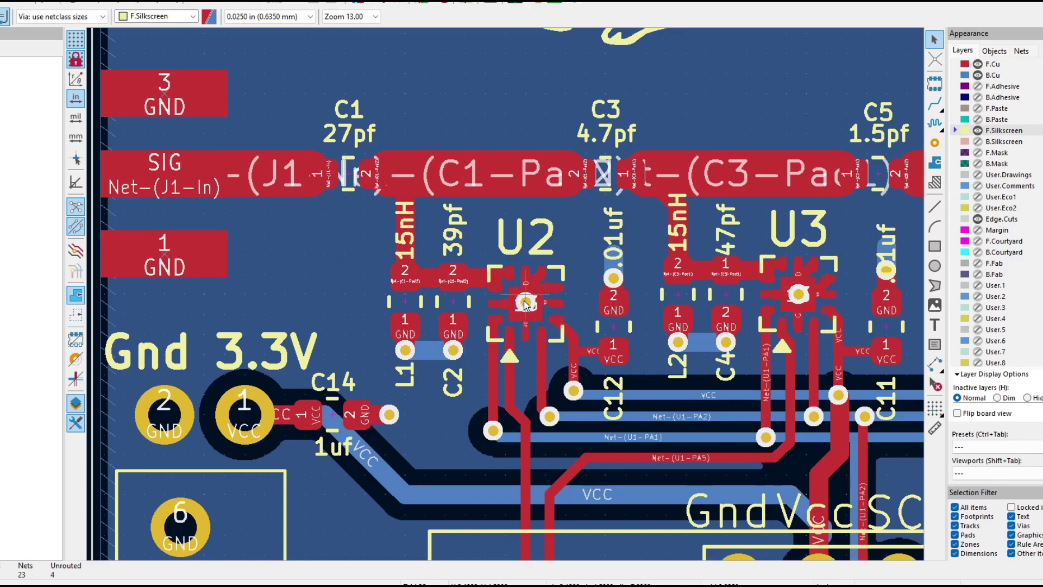
{"action": "scroll", "coordinate": [526, 304], "scroll_direction": "down", "scroll_amount": 4}
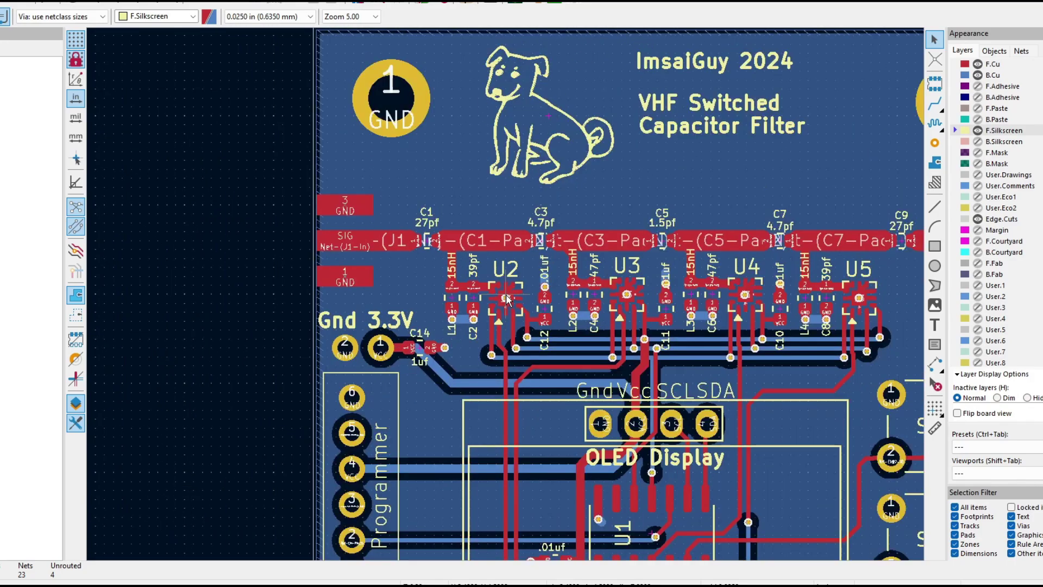
{"action": "scroll", "coordinate": [506, 295], "scroll_direction": "down", "scroll_amount": 2}
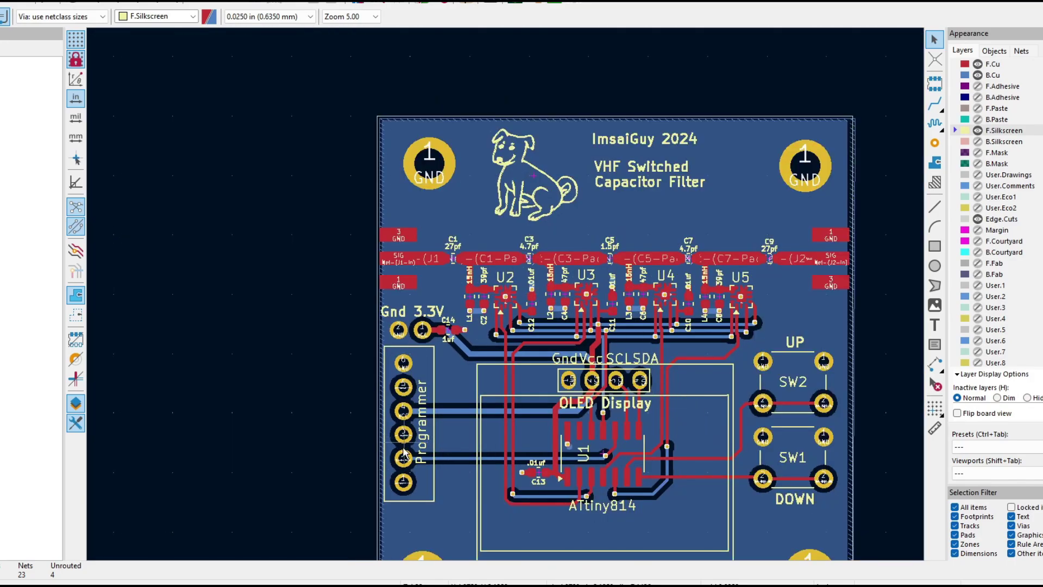
{"action": "scroll", "coordinate": [403, 453], "scroll_direction": "up", "scroll_amount": 2}
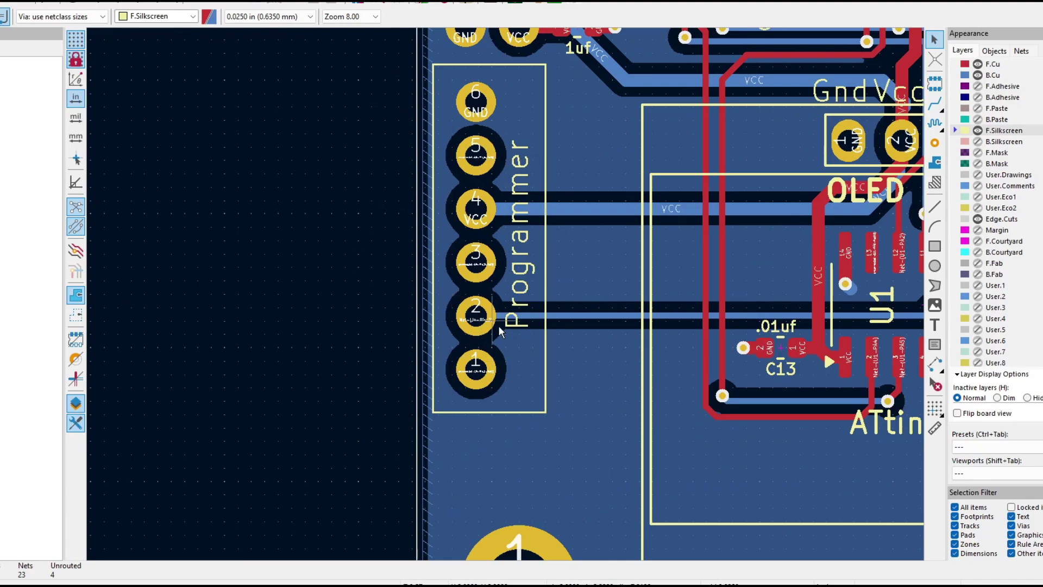
{"action": "scroll", "coordinate": [500, 331], "scroll_direction": "down", "scroll_amount": 2}
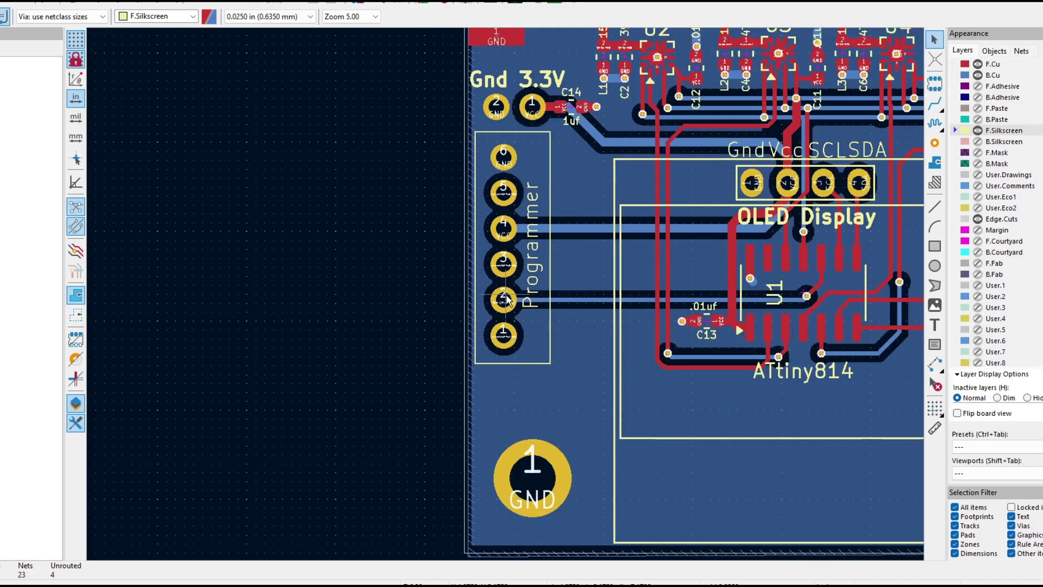
{"action": "scroll", "coordinate": [505, 299], "scroll_direction": "down", "scroll_amount": 3}
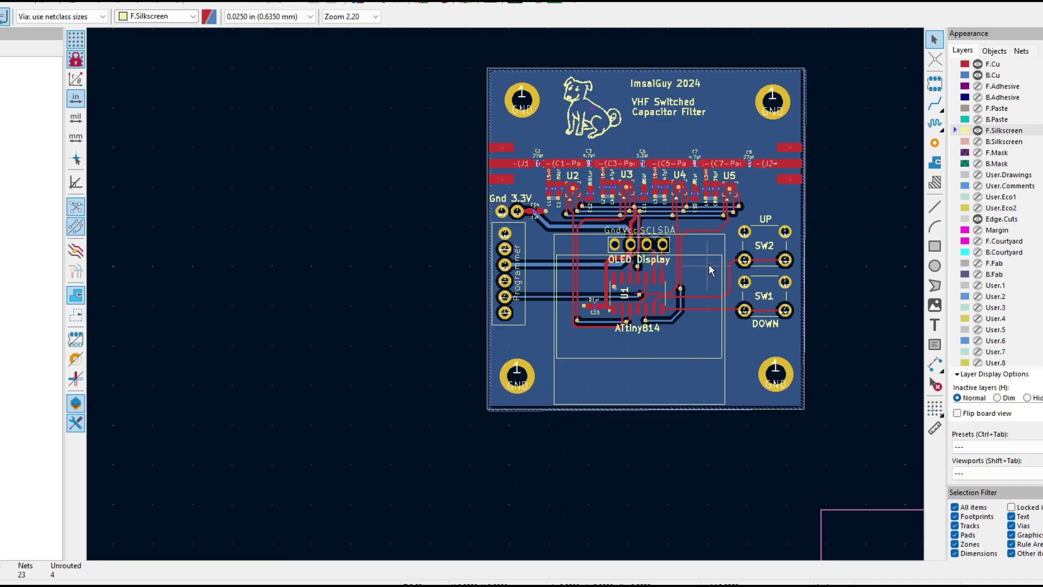
{"action": "scroll", "coordinate": [711, 270], "scroll_direction": "up", "scroll_amount": 3}
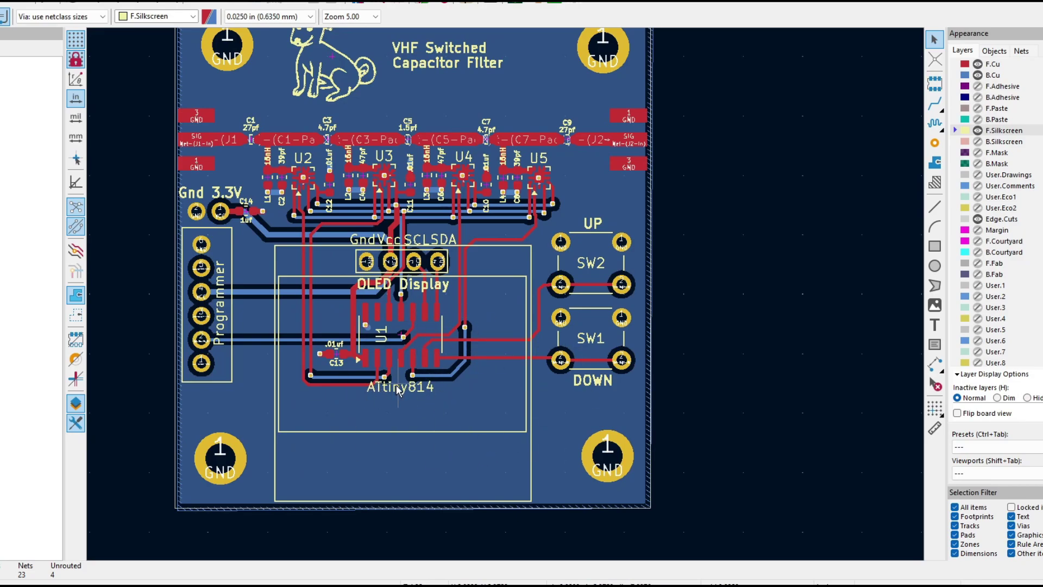
{"action": "scroll", "coordinate": [398, 388], "scroll_direction": "down", "scroll_amount": 3}
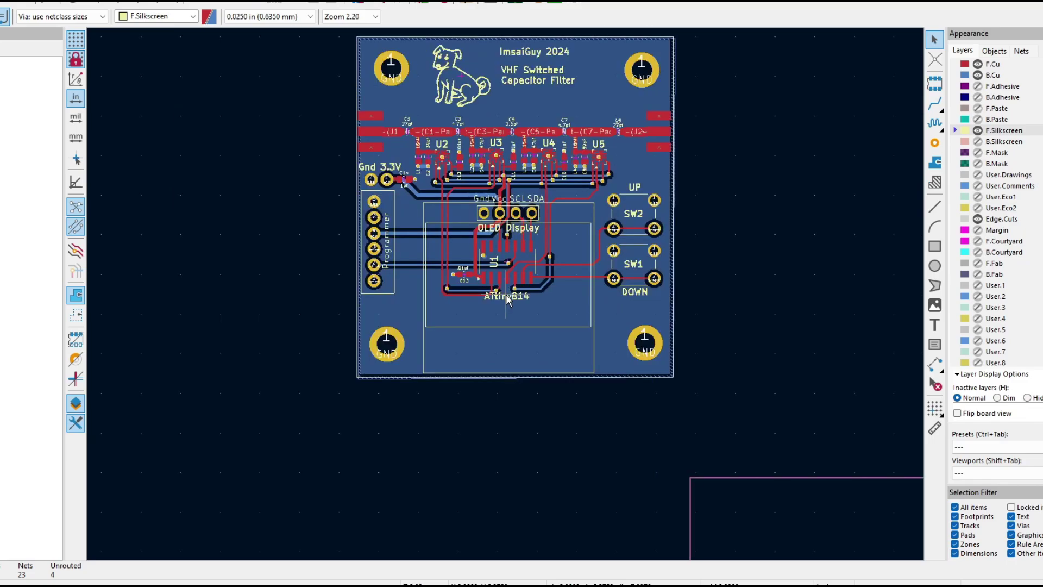
{"action": "scroll", "coordinate": [551, 201], "scroll_direction": "up", "scroll_amount": 3}
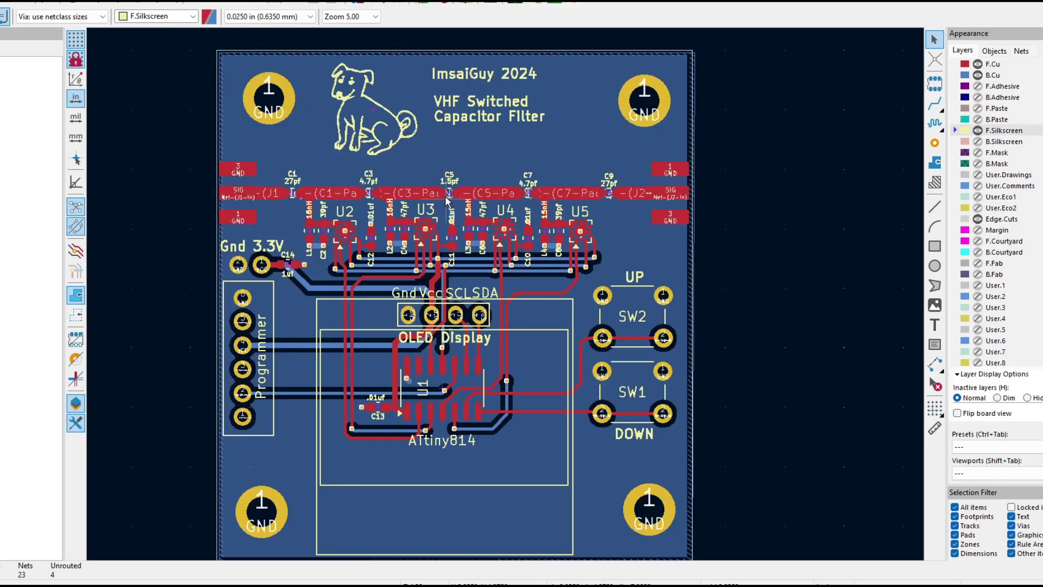
{"action": "scroll", "coordinate": [403, 236], "scroll_direction": "up", "scroll_amount": 7}
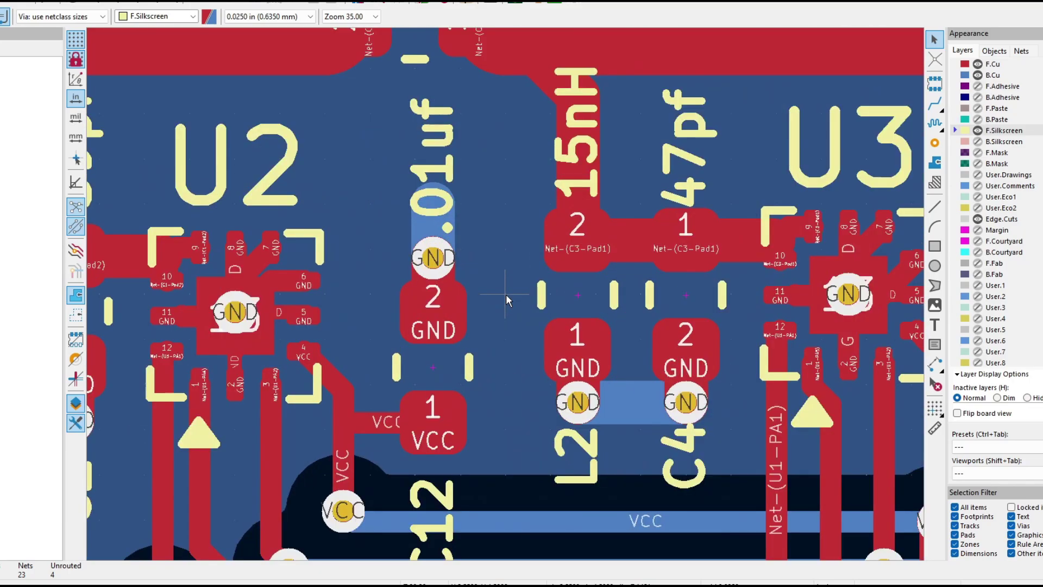
{"action": "scroll", "coordinate": [458, 317], "scroll_direction": "down", "scroll_amount": 5}
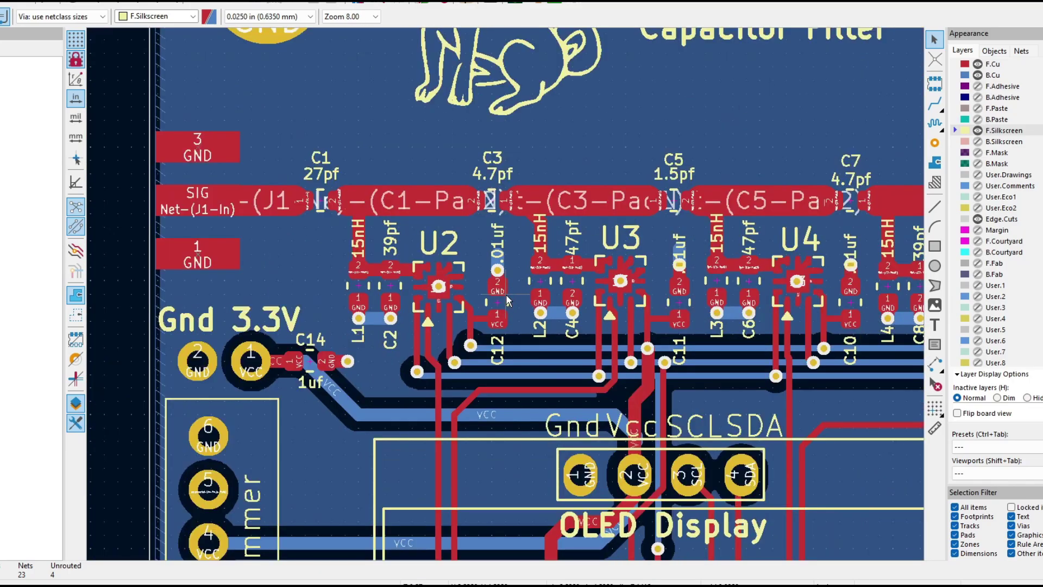
{"action": "scroll", "coordinate": [506, 295], "scroll_direction": "down", "scroll_amount": 2}
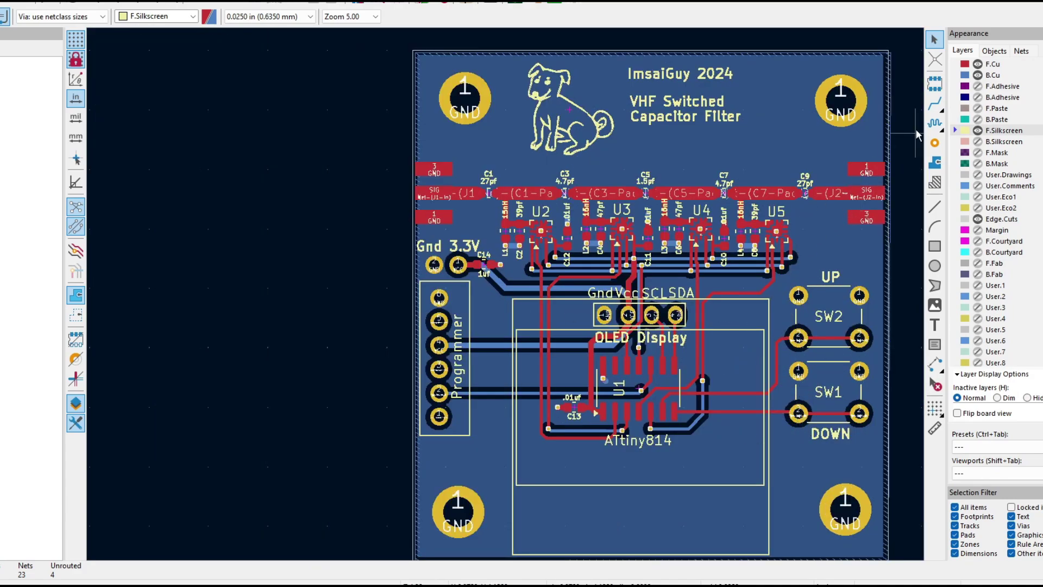
{"action": "left_click", "coordinate": [978, 64]}
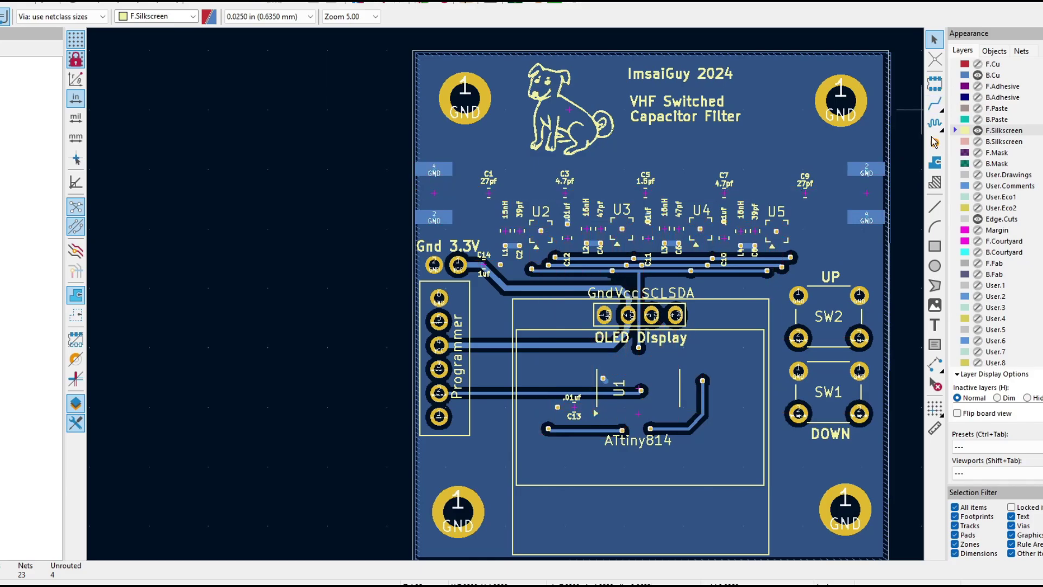
{"action": "key", "text": "F4"}
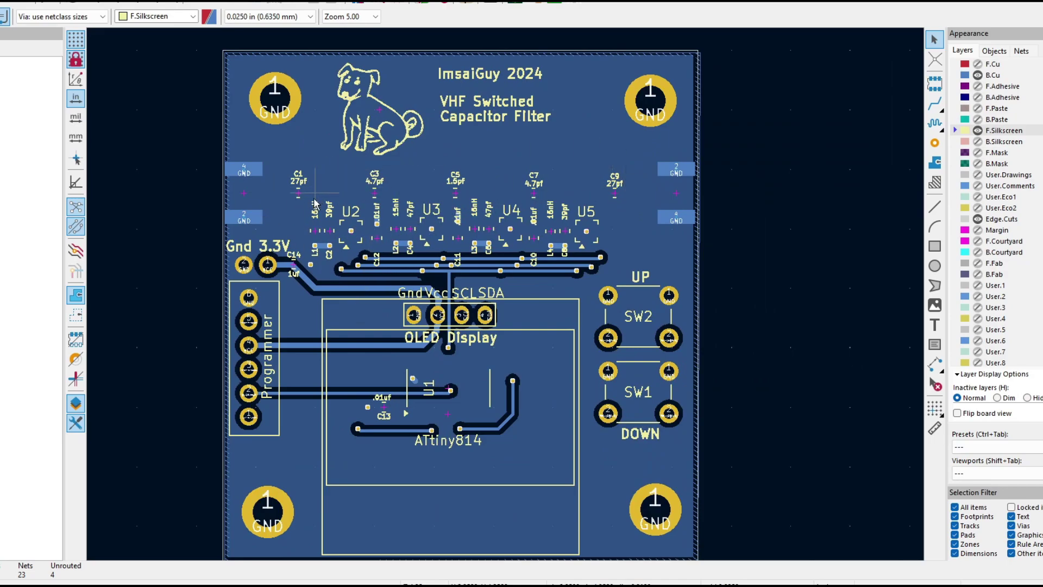
{"action": "scroll", "coordinate": [319, 191], "scroll_direction": "up", "scroll_amount": 1}
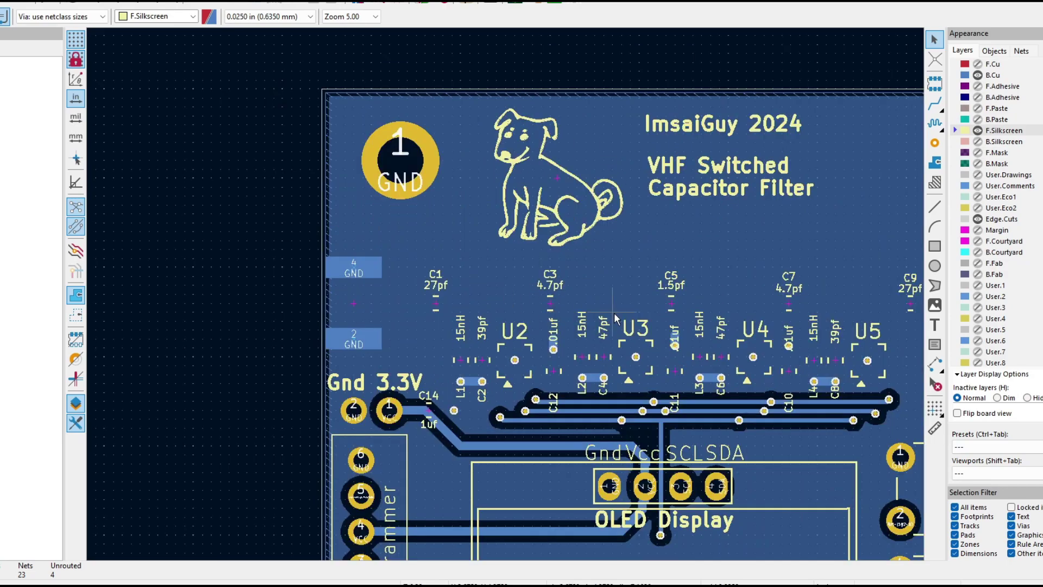
{"action": "scroll", "coordinate": [884, 316], "scroll_direction": "down", "scroll_amount": 1}
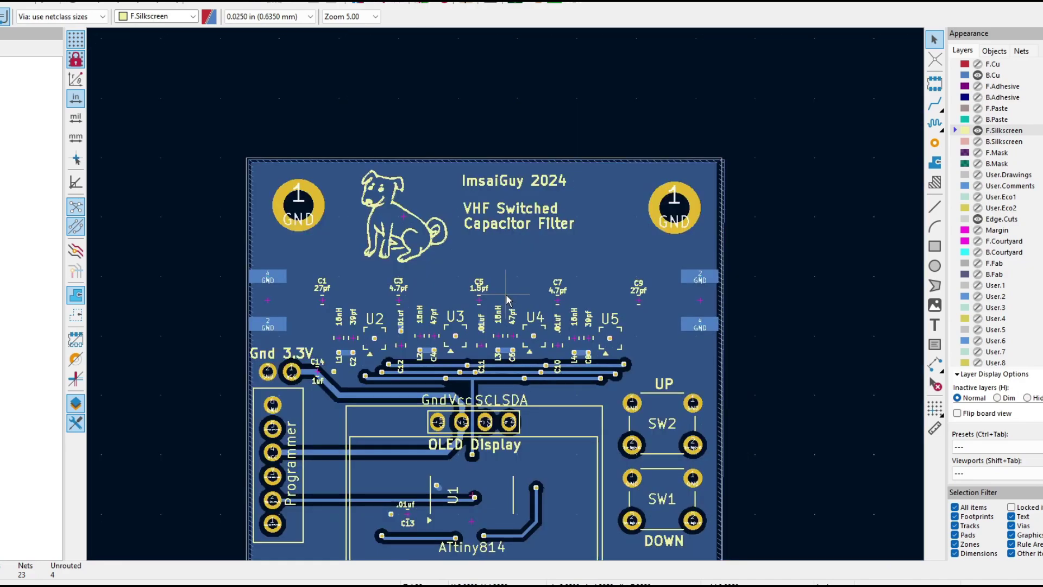
{"action": "scroll", "coordinate": [530, 435], "scroll_direction": "down", "scroll_amount": 1}
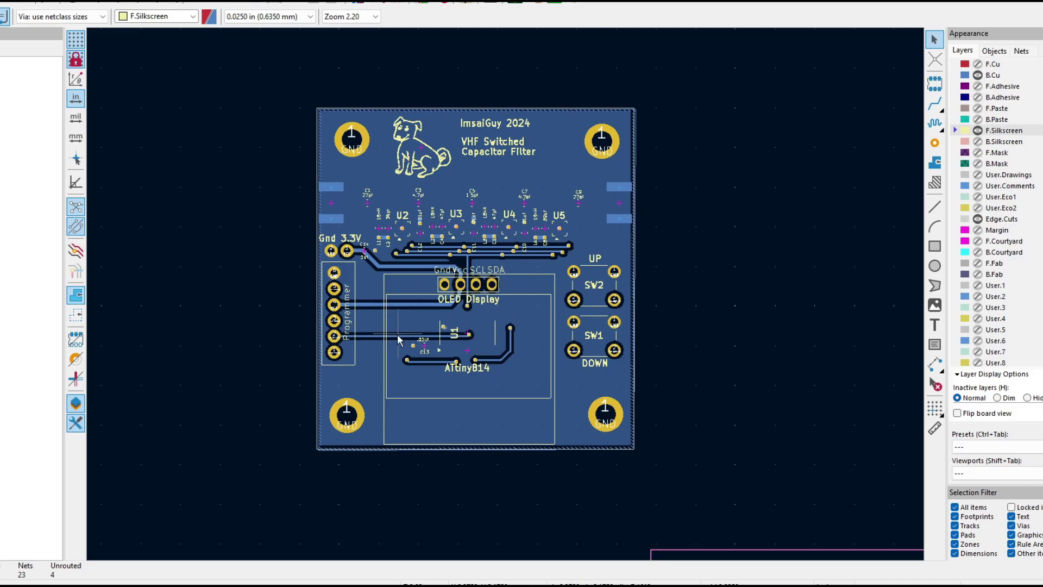
{"action": "scroll", "coordinate": [425, 235], "scroll_direction": "up", "scroll_amount": 1}
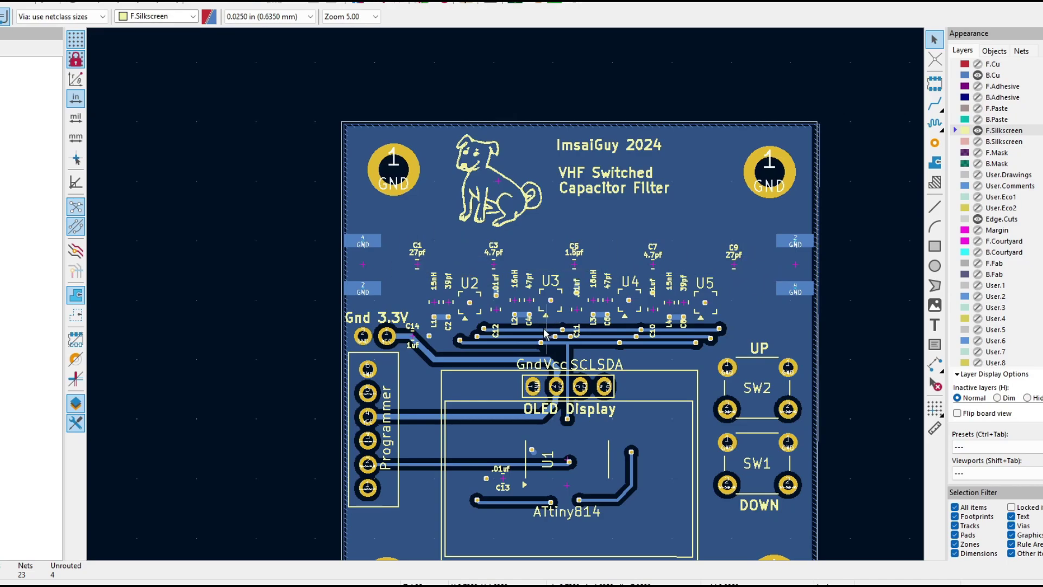
{"action": "scroll", "coordinate": [544, 333], "scroll_direction": "down", "scroll_amount": 1}
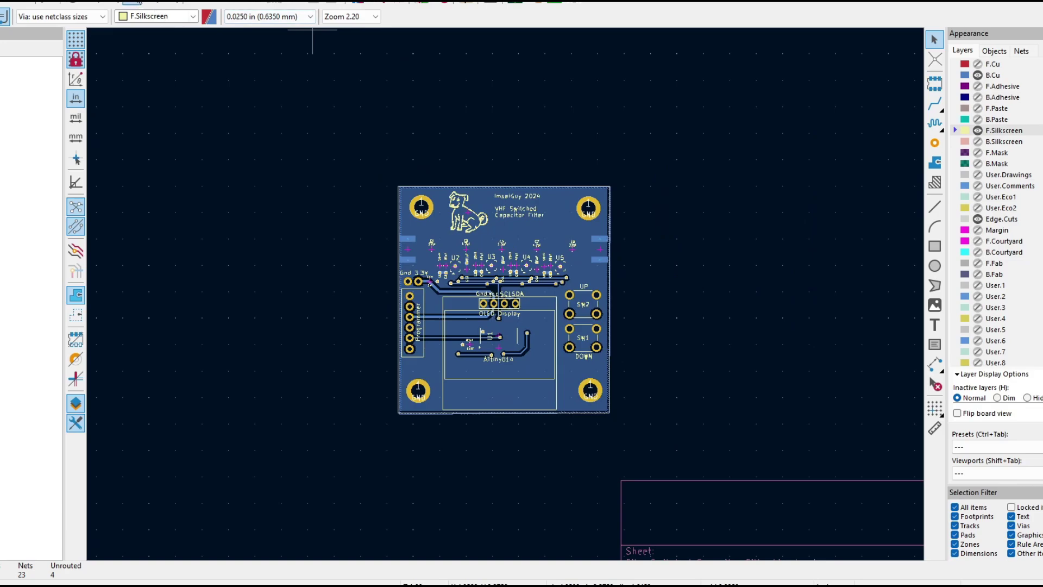
{"action": "left_click", "coordinate": [132, 2]}
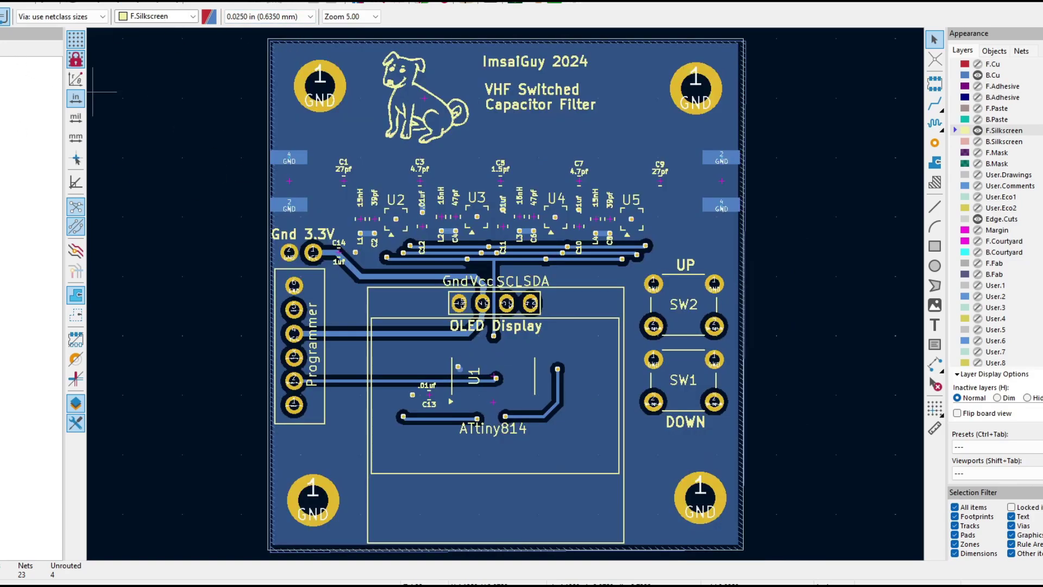
{"action": "key", "text": "alt+v"}
{"action": "key", "text": "alt+3"}
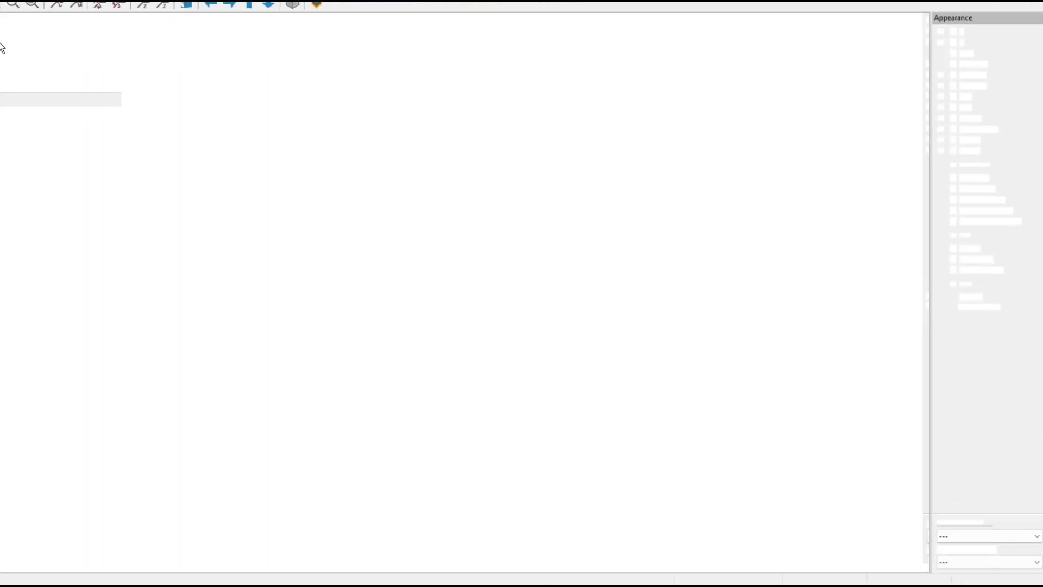
{"action": "left_click_drag", "start_coordinate": [388, 375], "coordinate": [496, 208]}
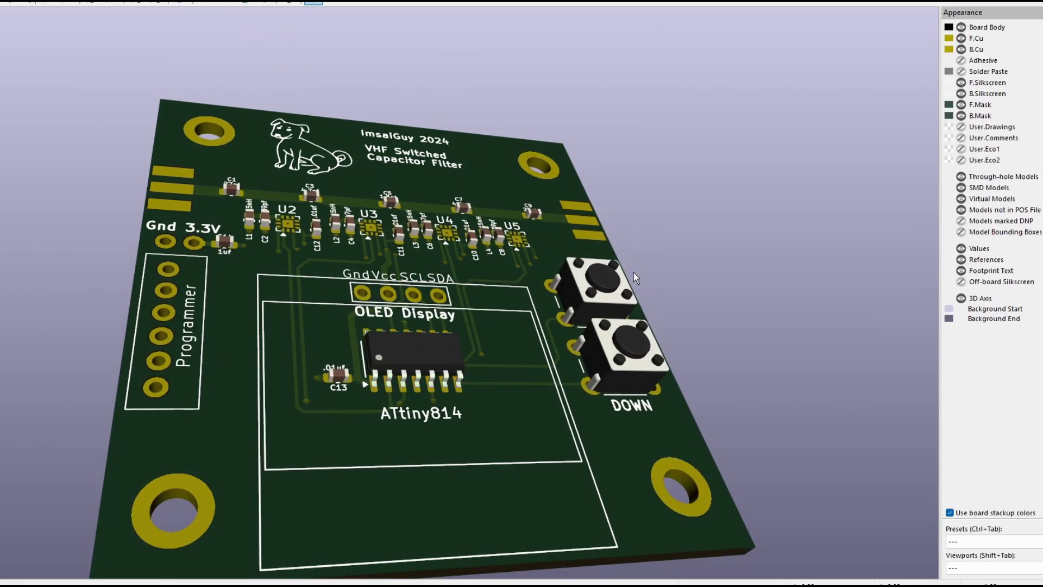
{"action": "left_click_drag", "start_coordinate": [663, 279], "coordinate": [477, 399]}
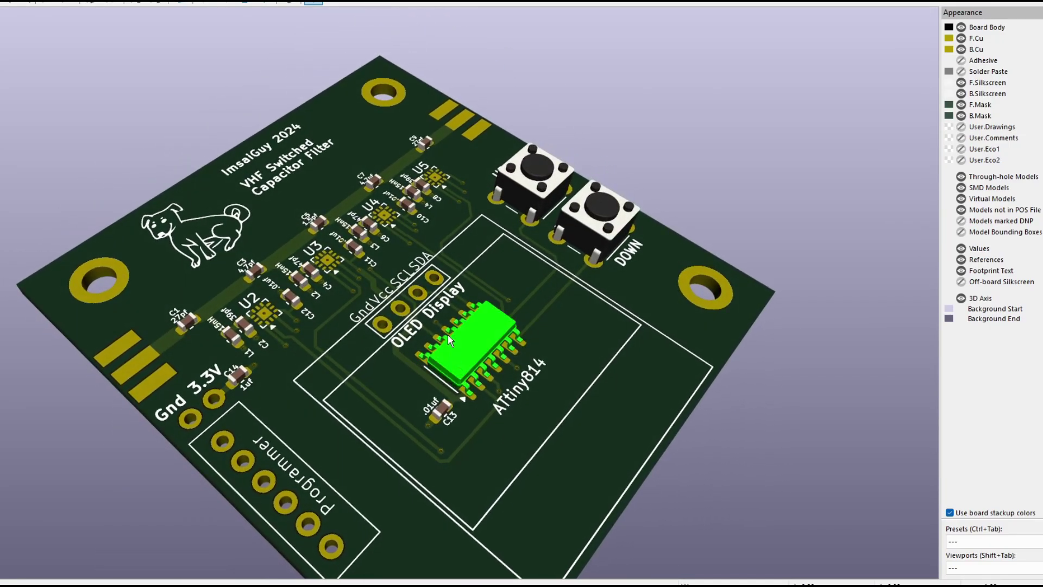
{"action": "scroll", "coordinate": [266, 328], "scroll_direction": "up", "scroll_amount": 4}
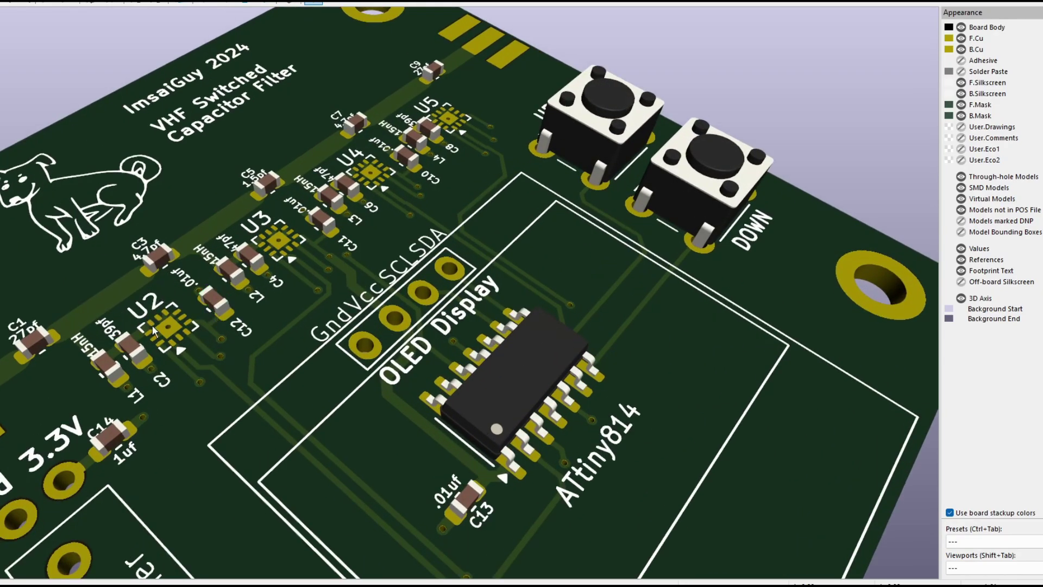
{"action": "scroll", "coordinate": [155, 318], "scroll_direction": "up", "scroll_amount": 2}
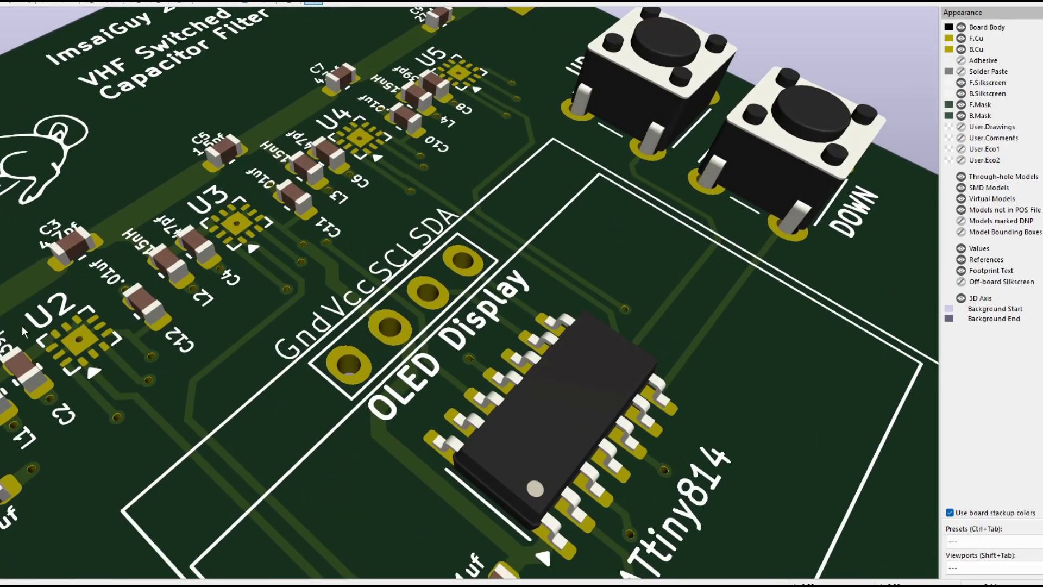
{"action": "scroll", "coordinate": [100, 350], "scroll_direction": "down", "scroll_amount": 2}
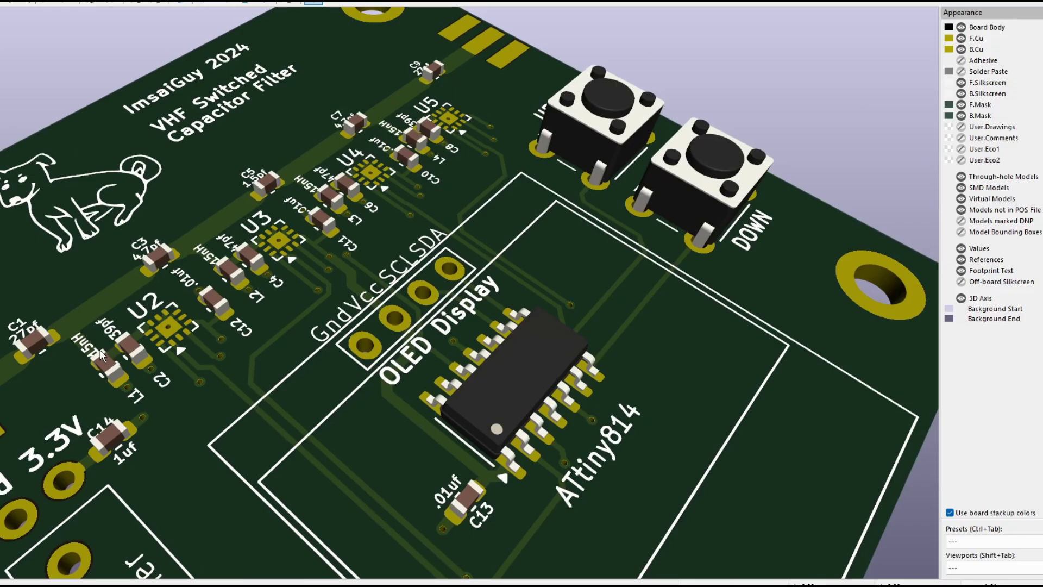
{"action": "scroll", "coordinate": [100, 352], "scroll_direction": "down", "scroll_amount": 2}
{"action": "scroll", "coordinate": [100, 352], "scroll_direction": "up", "scroll_amount": 3}
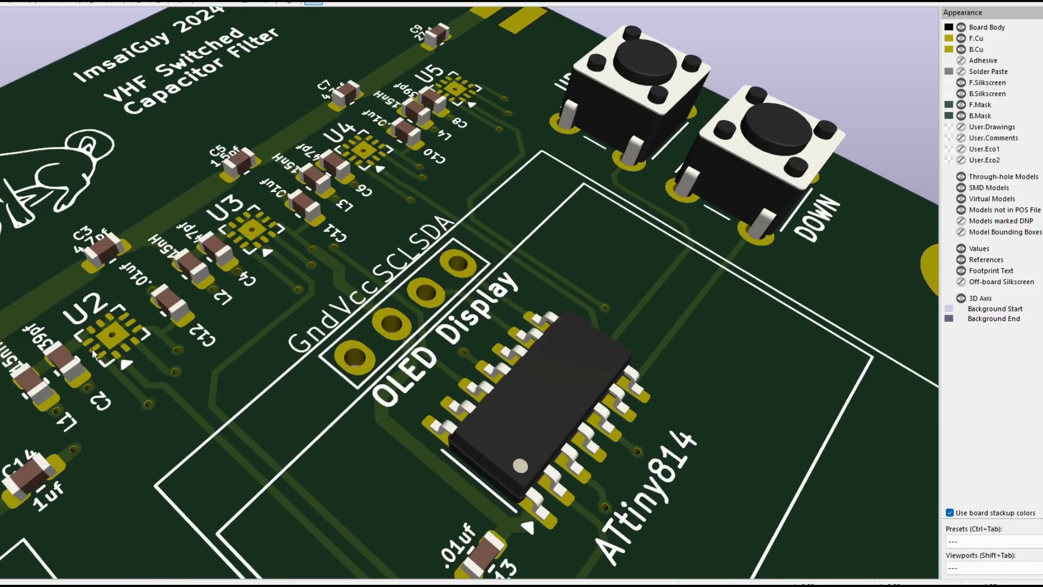
{"action": "scroll", "coordinate": [64, 350], "scroll_direction": "up", "scroll_amount": 2}
{"action": "scroll", "coordinate": [181, 182], "scroll_direction": "up", "scroll_amount": 2}
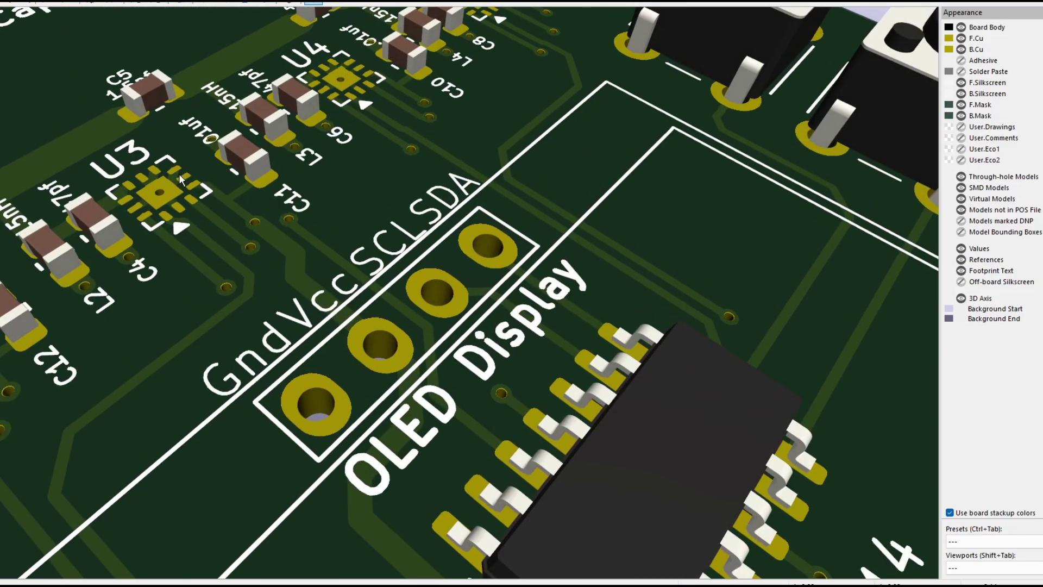
{"action": "scroll", "coordinate": [181, 181], "scroll_direction": "up", "scroll_amount": 1}
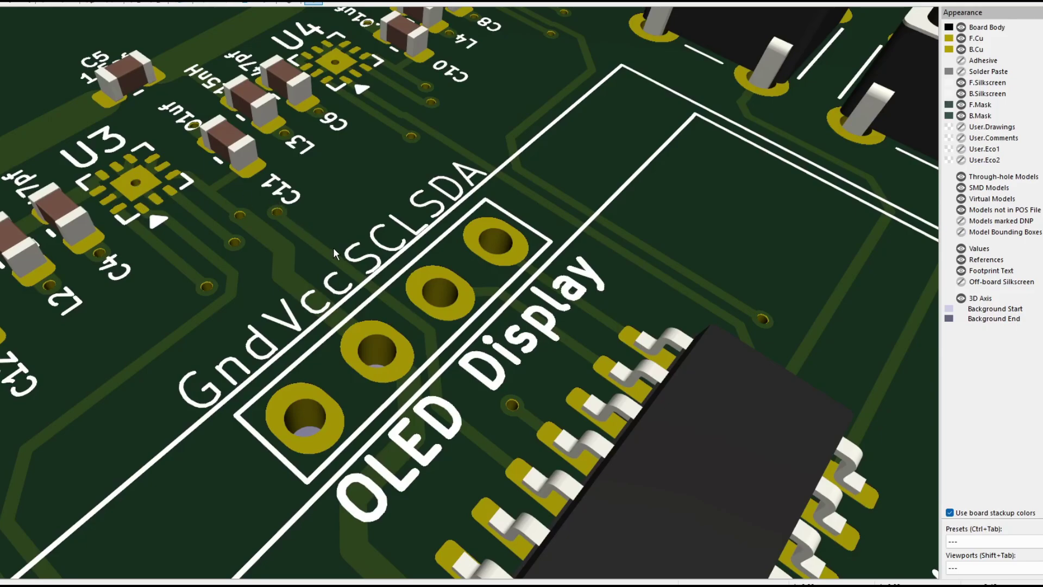
{"action": "scroll", "coordinate": [334, 247], "scroll_direction": "down", "scroll_amount": 10}
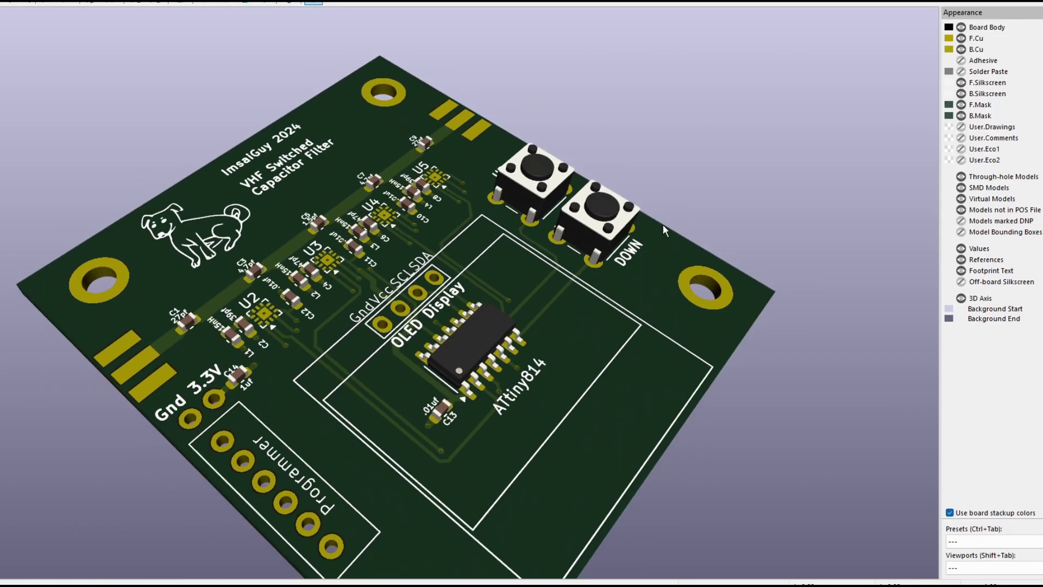